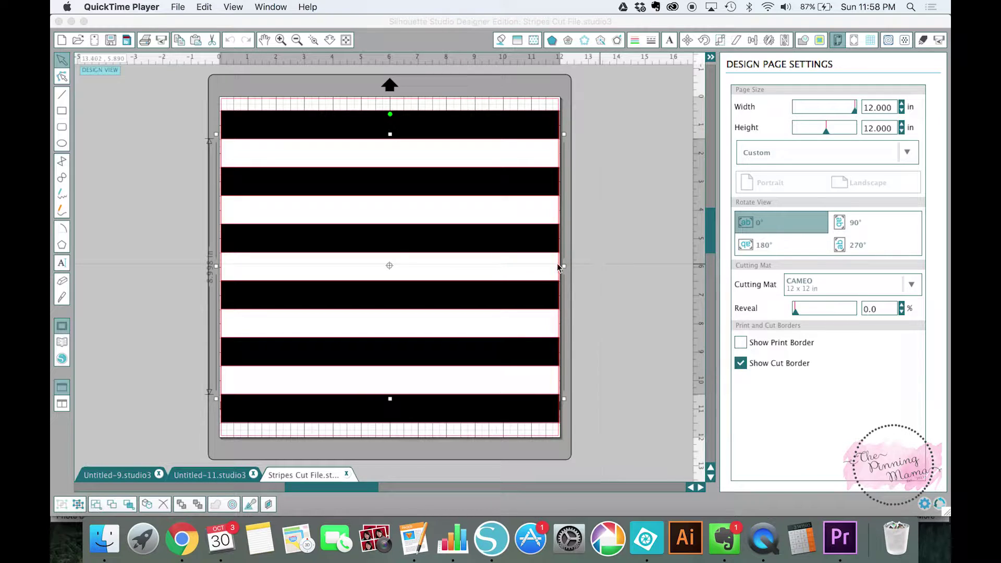
- Switch the text font to StateFace and type 'x' on the stripes to place a small Texas outline
left_click(66, 265)
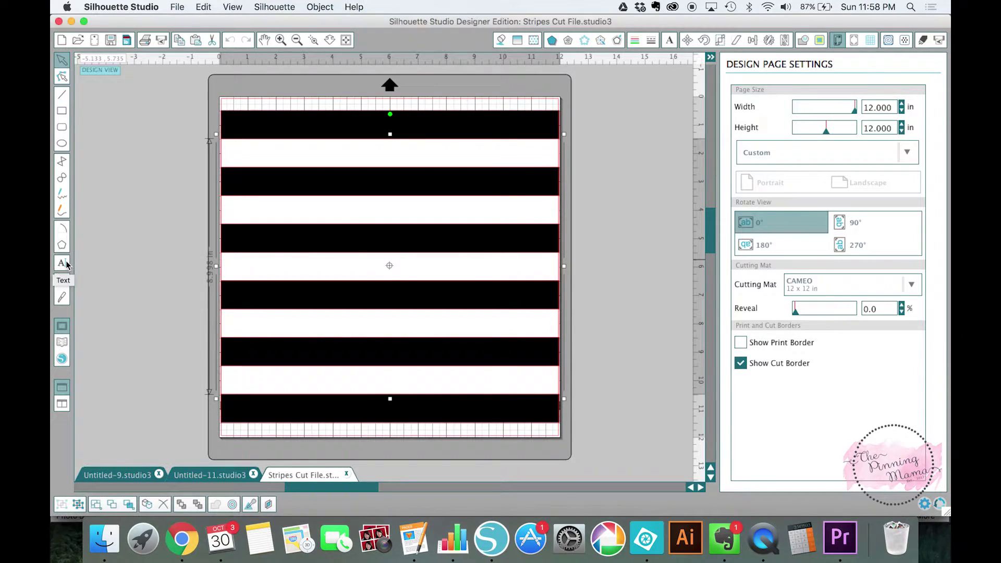
left_click(62, 264)
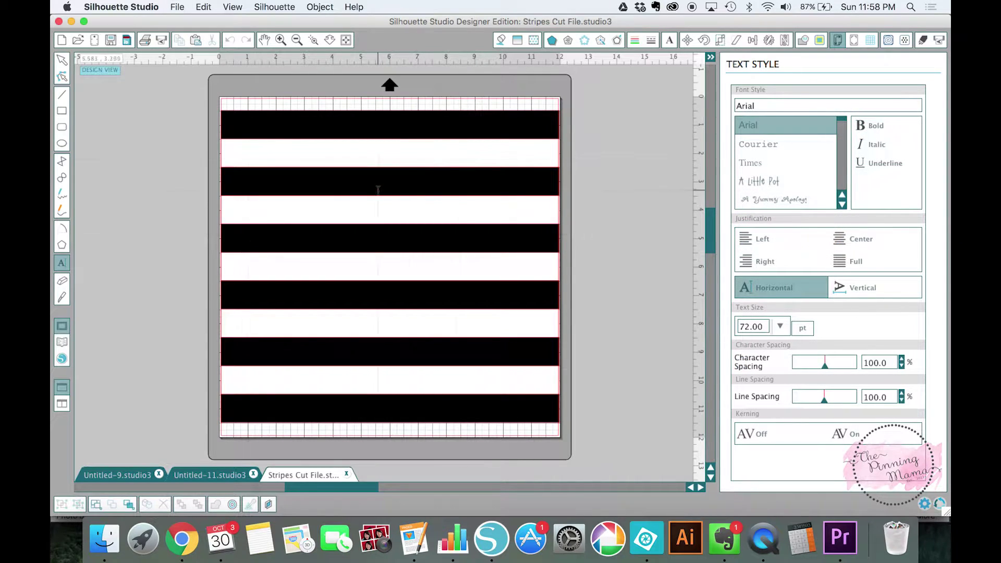
left_click_drag(764, 105, 689, 103)
type("stateFace")
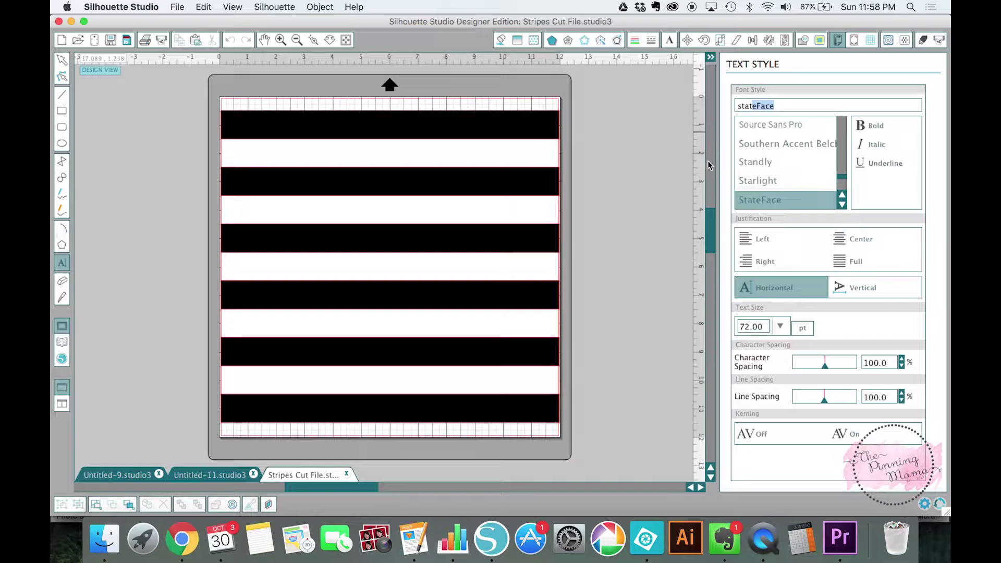
key("Return")
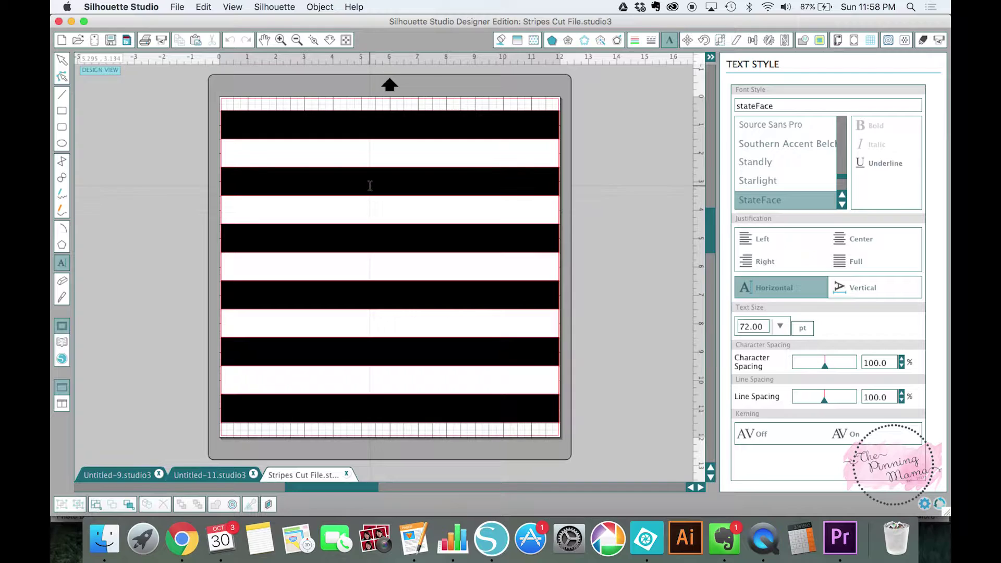
left_click(362, 231)
type("x")
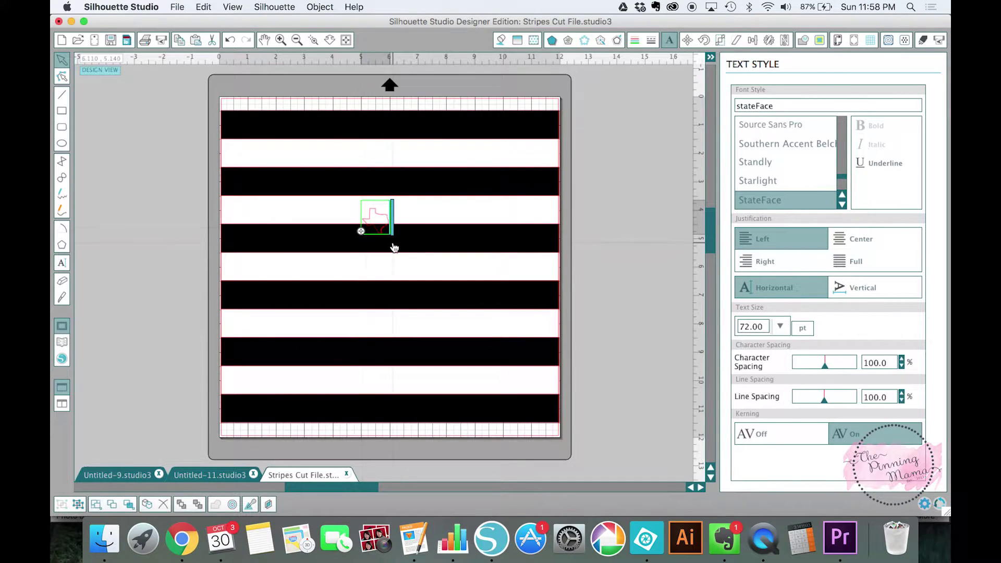
- Stretch the Texas outline to 809.60 pt, about 11.5 in across the striped design
left_click(394, 246)
left_click(388, 220)
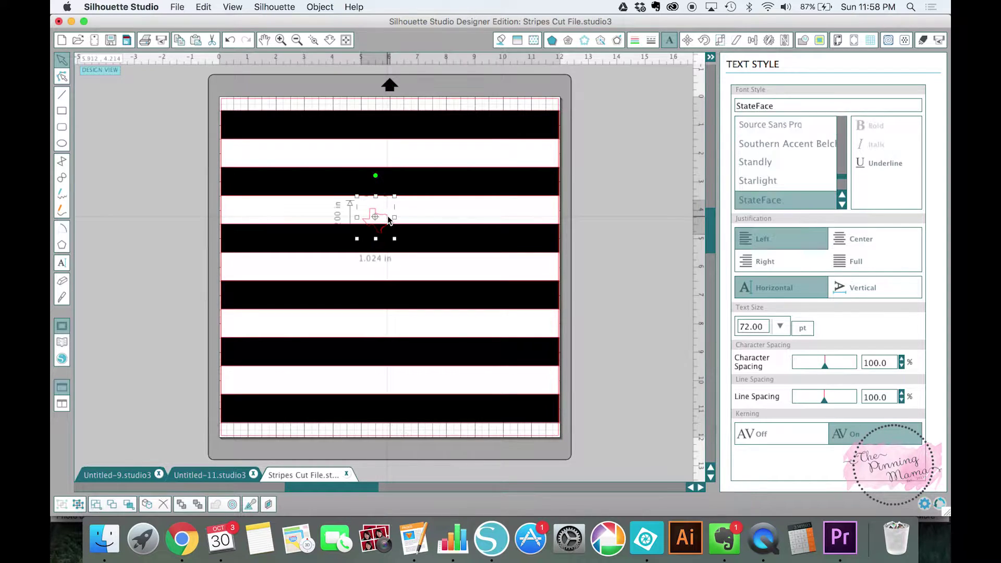
left_click_drag(394, 239, 546, 418)
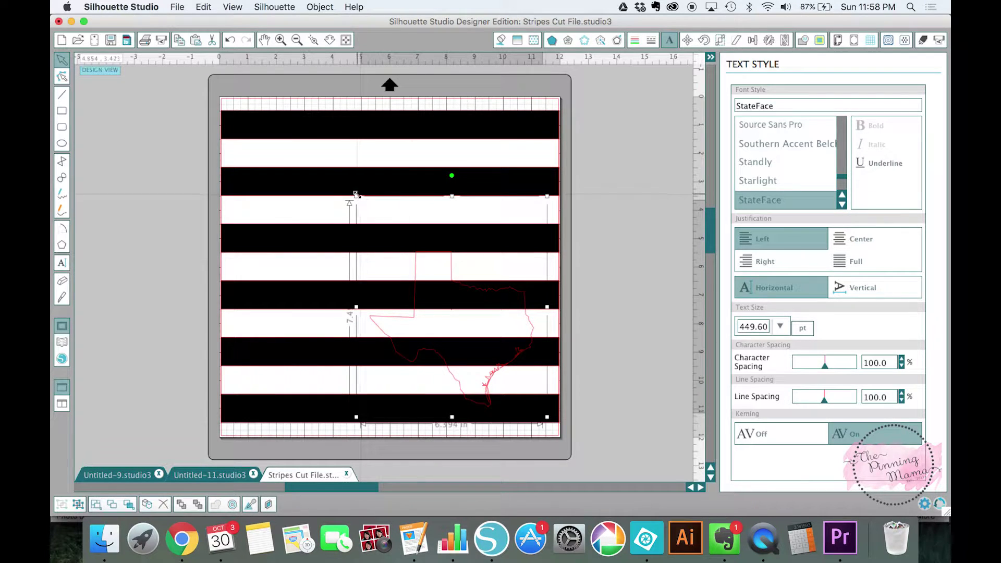
left_click_drag(351, 193, 169, 69)
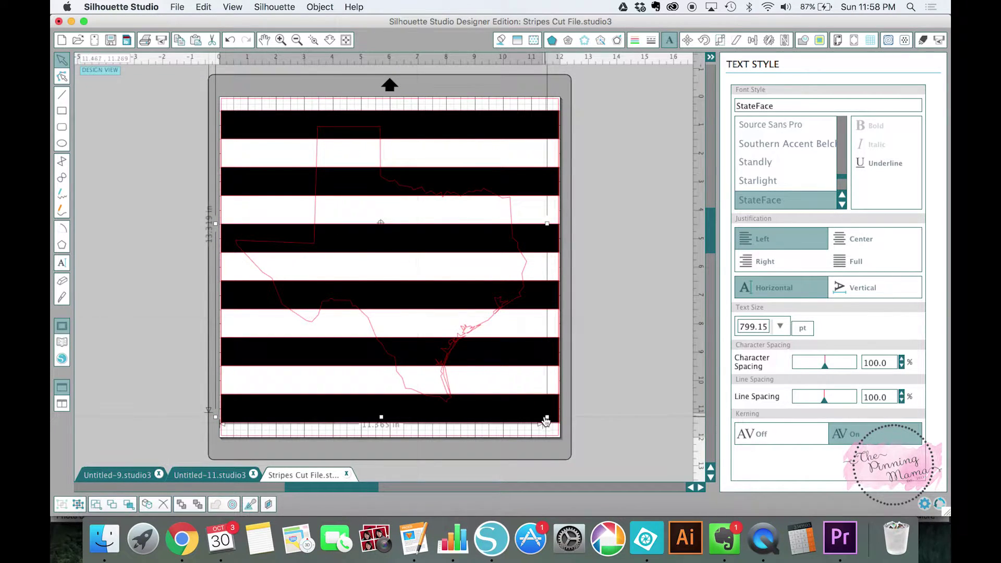
left_click_drag(547, 417, 552, 423)
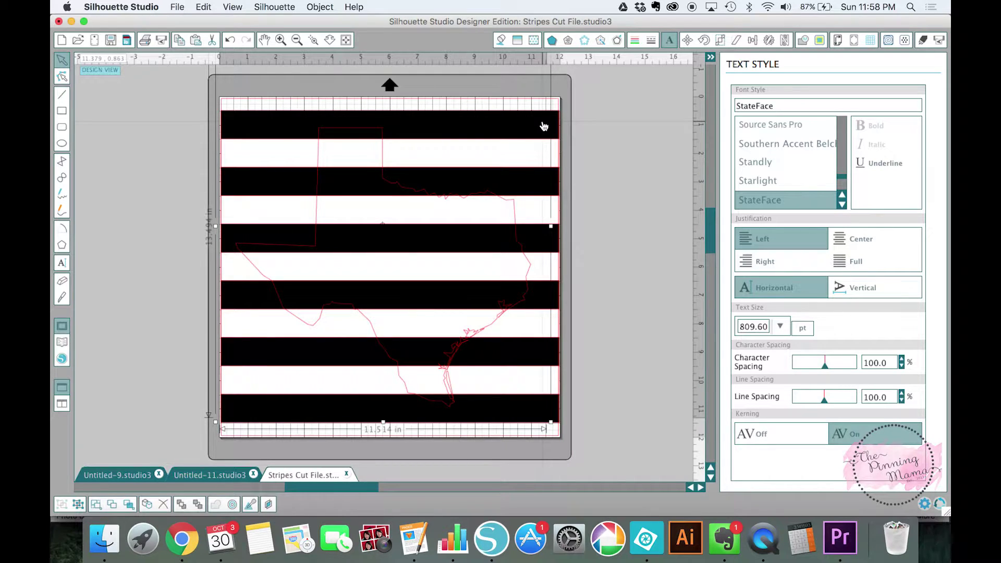
- Cycle through the overlapping Texas outline and stripes until the stripes group is selected
left_click(544, 125)
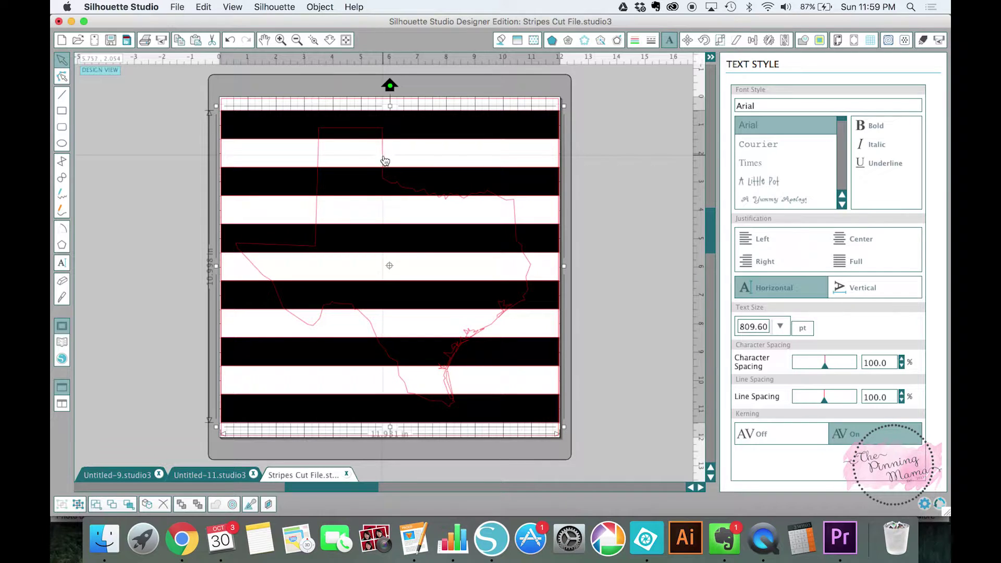
left_click(384, 161)
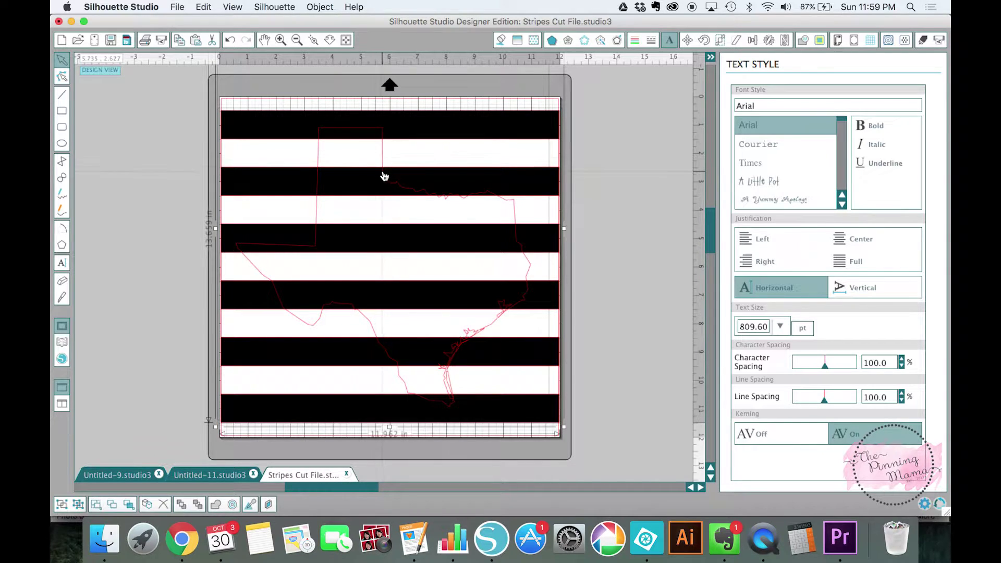
left_click(385, 177)
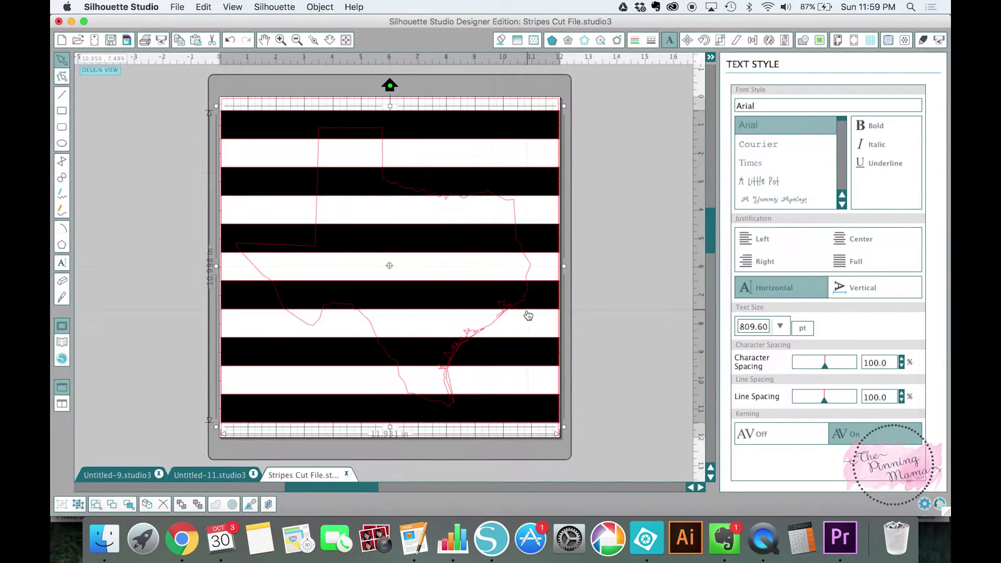
left_click(499, 321)
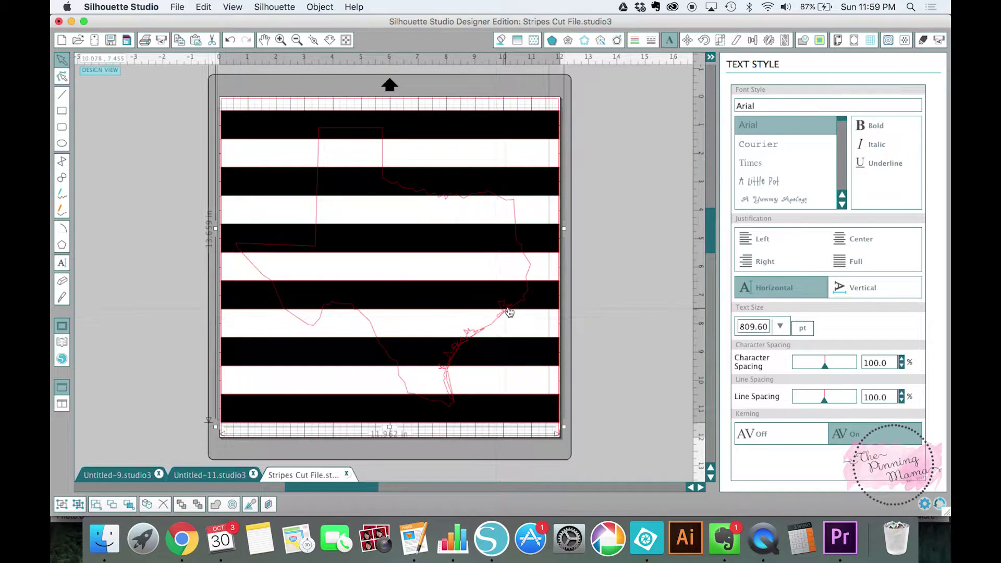
left_click(508, 312)
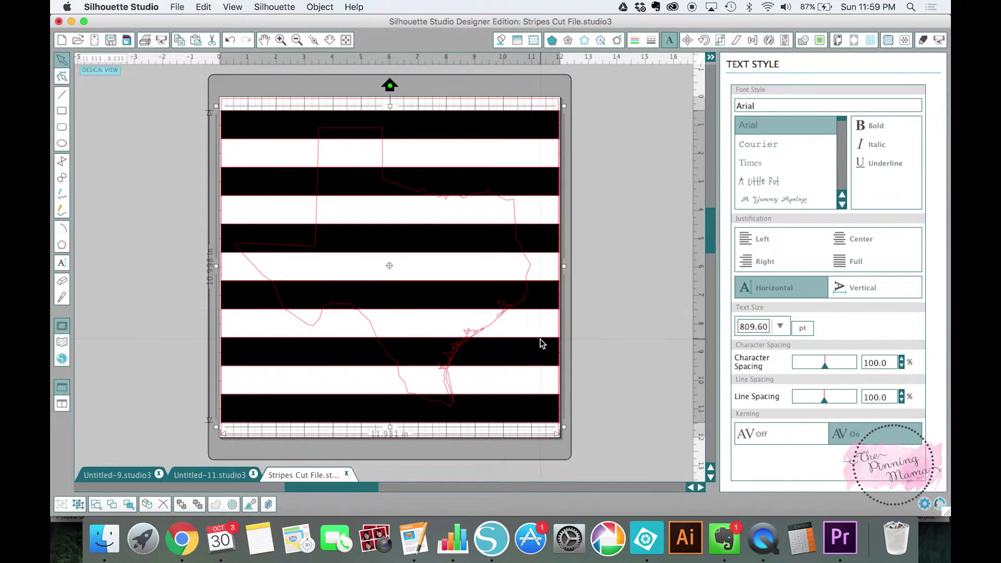
left_click(595, 312)
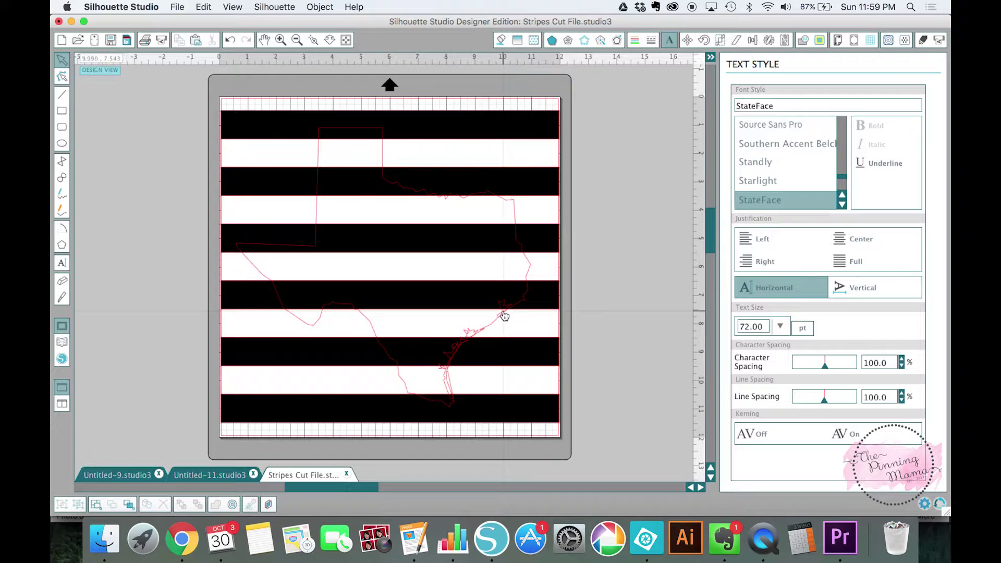
left_click(503, 315)
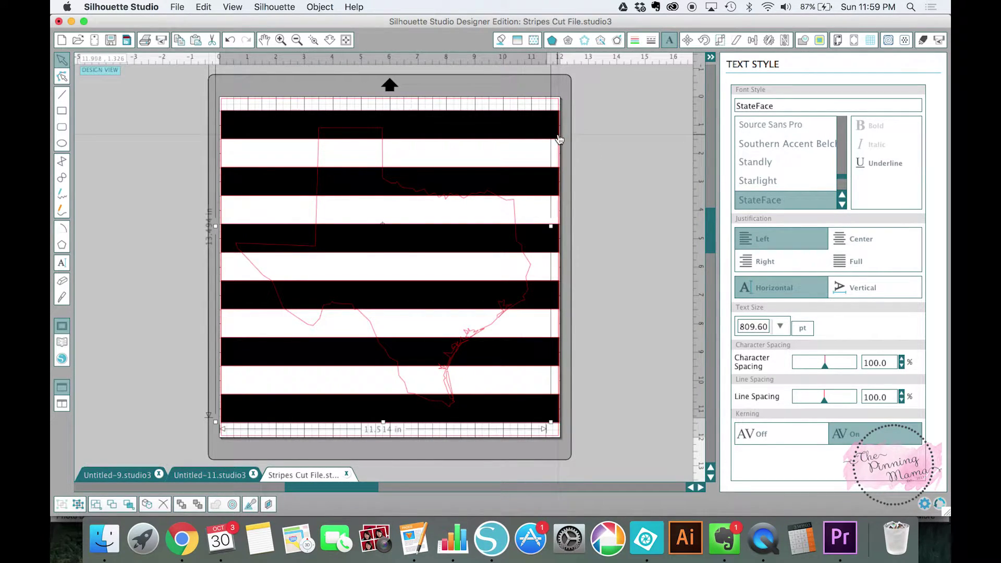
left_click(557, 137)
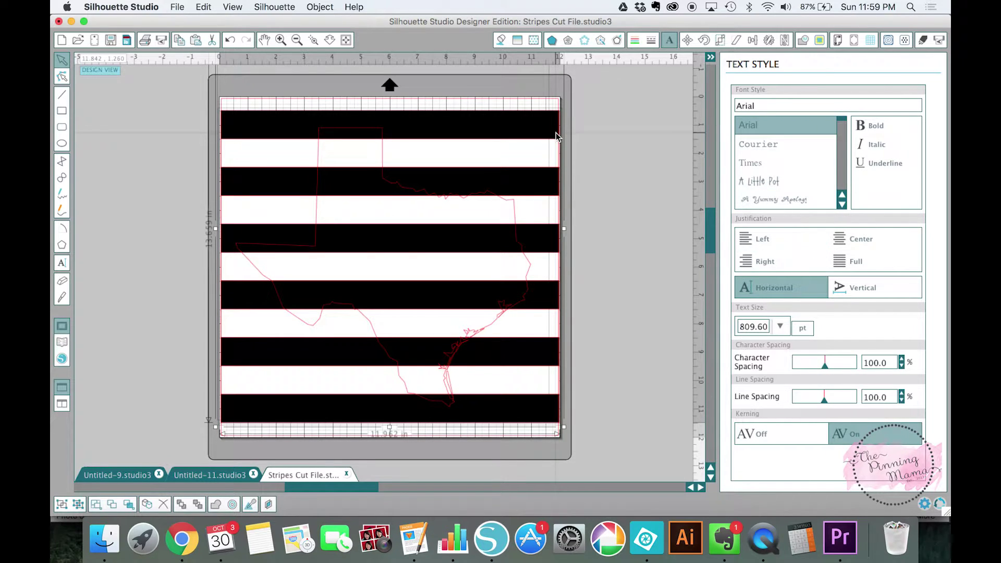
- Duplicate the stripes and Texas outline and place the copy off the mat to the right
right_click(458, 133)
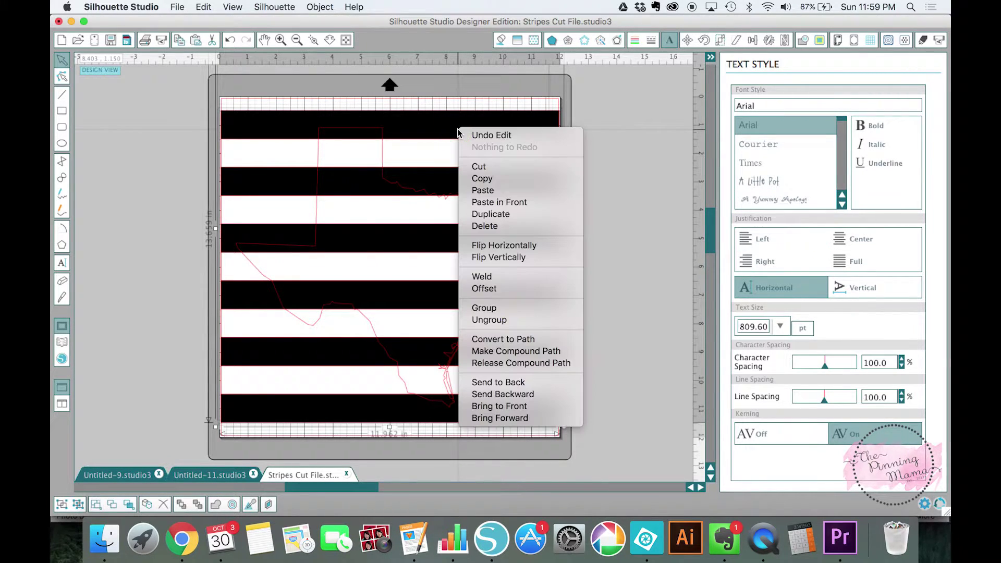
left_click(489, 214)
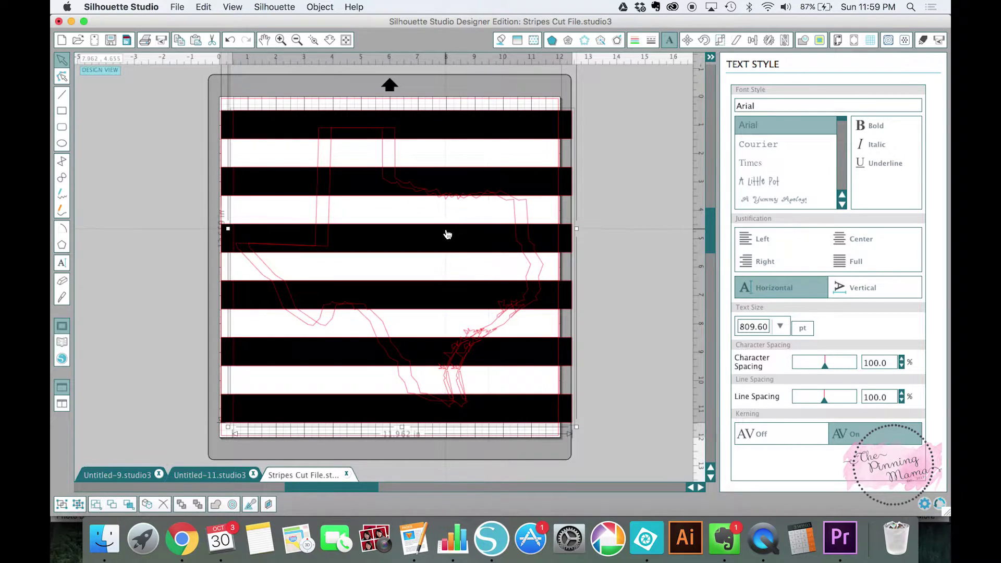
left_click_drag(447, 234, 631, 243)
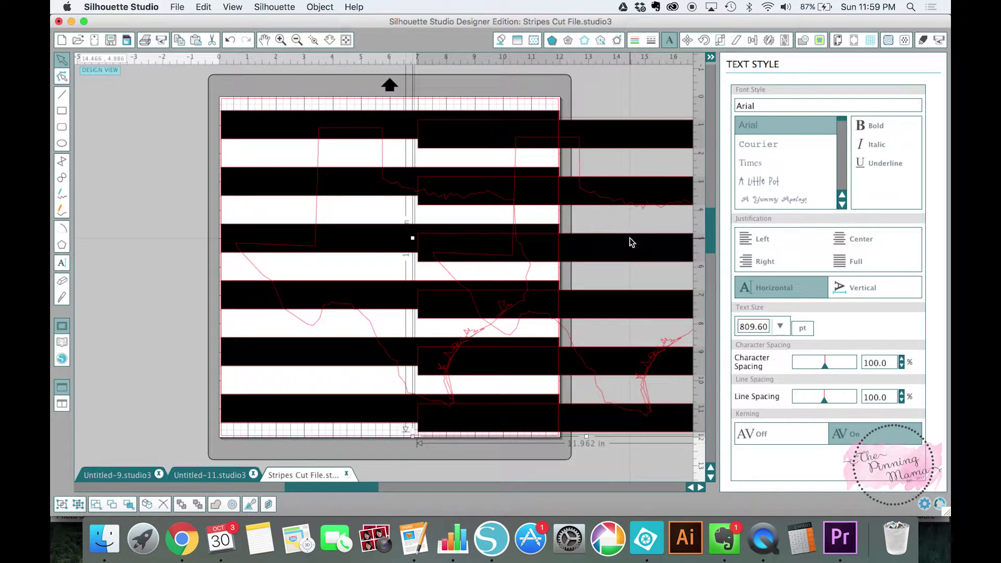
left_click(297, 40)
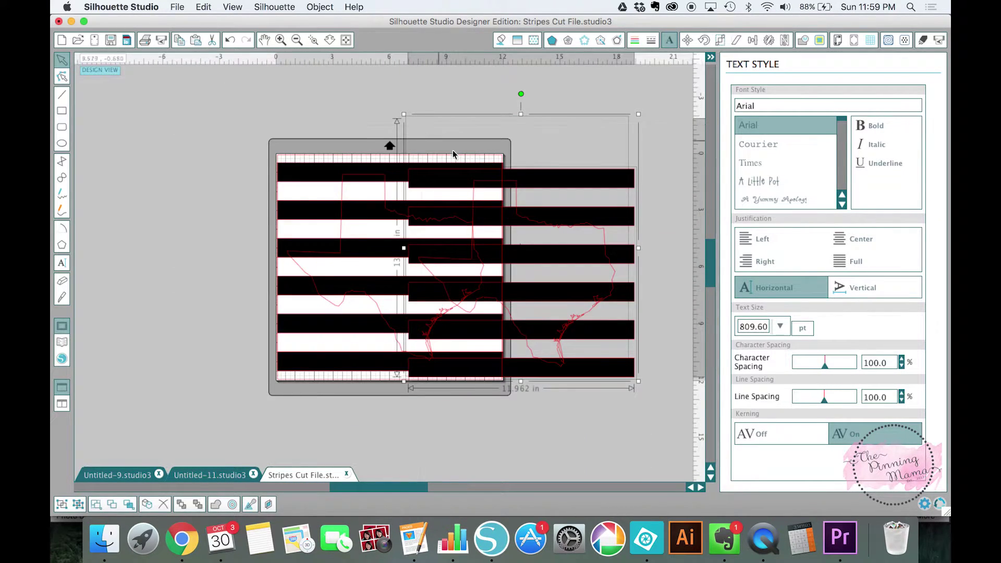
left_click_drag(547, 218, 611, 221)
scroll(633, 219, "right", 5)
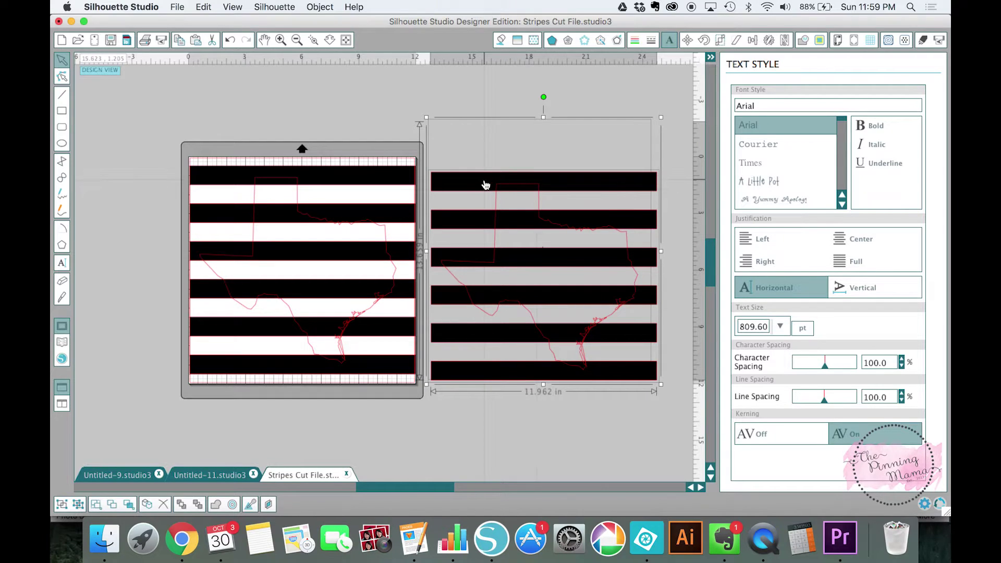
left_click_drag(483, 186, 481, 180)
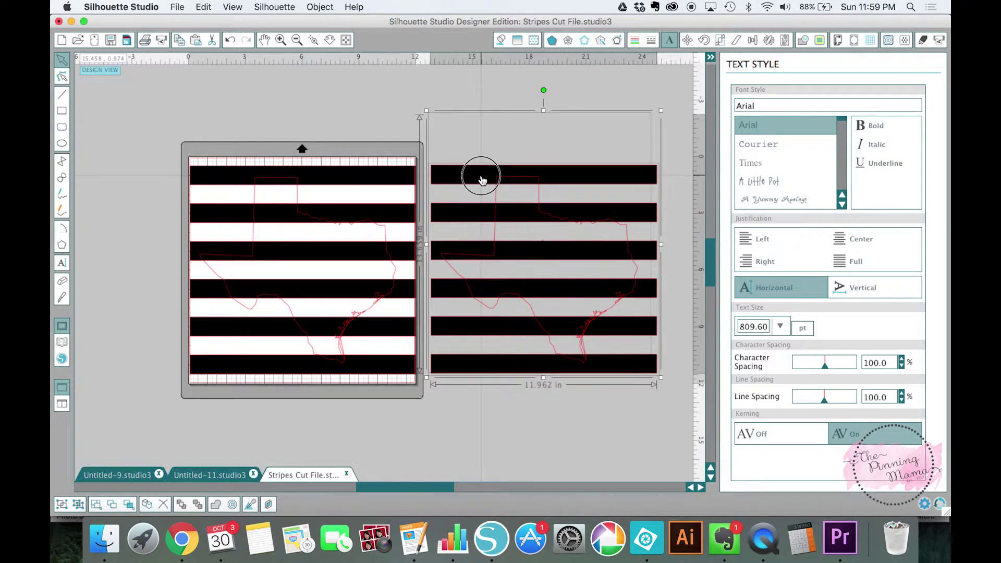
- Delete the stripes on the mat, keeping the Texas outline there
left_click(395, 176)
key("Delete")
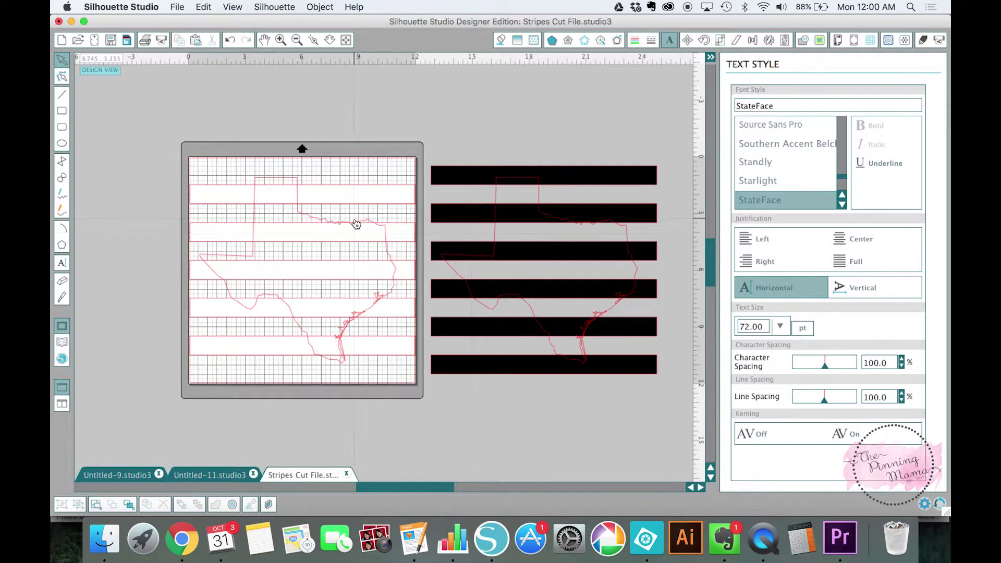
- Box-select the mat objects and Crop them, then undo the crop that removed the stripes
left_click(230, 190)
left_click(178, 151)
left_click_drag(160, 137, 431, 410)
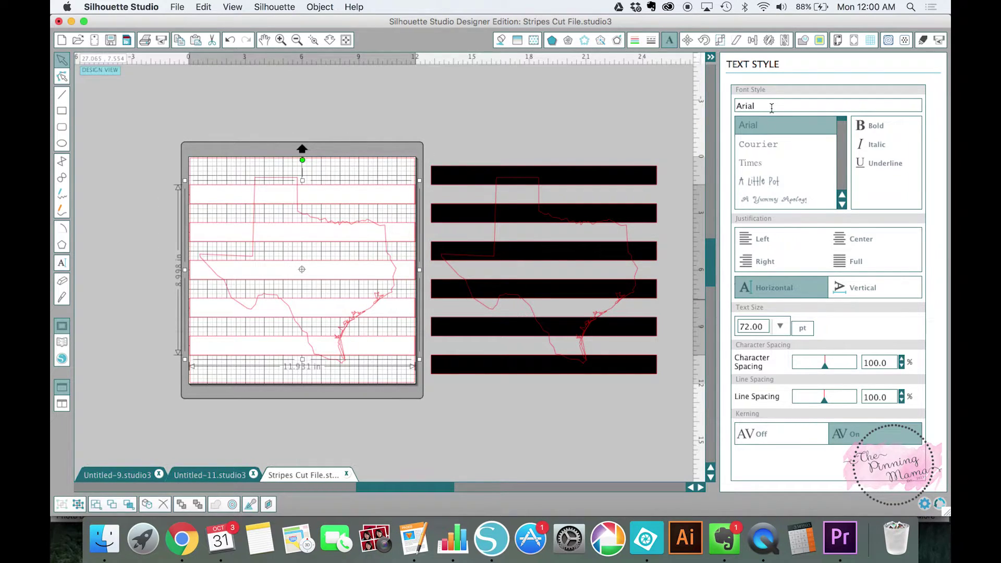
left_click(803, 40)
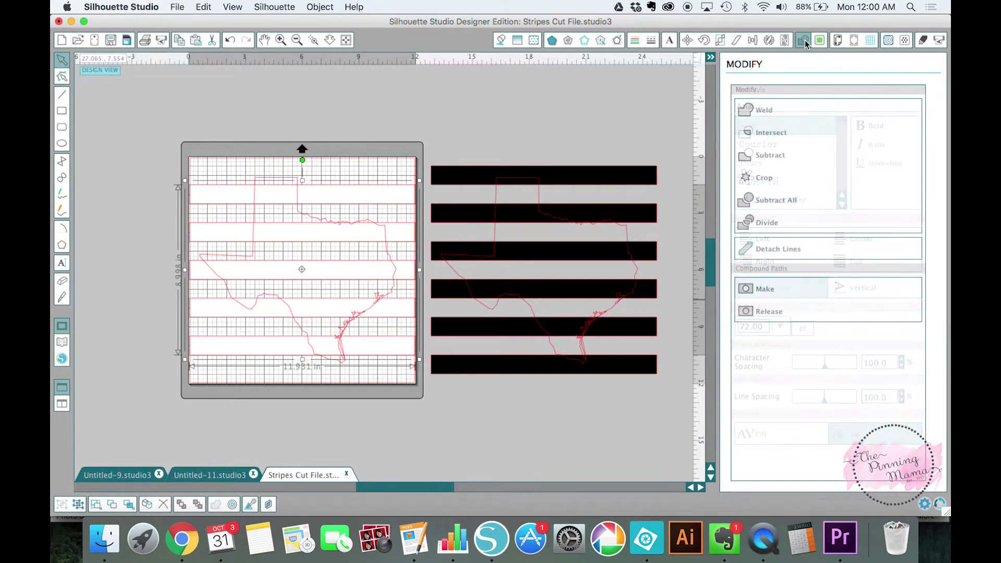
left_click(755, 181)
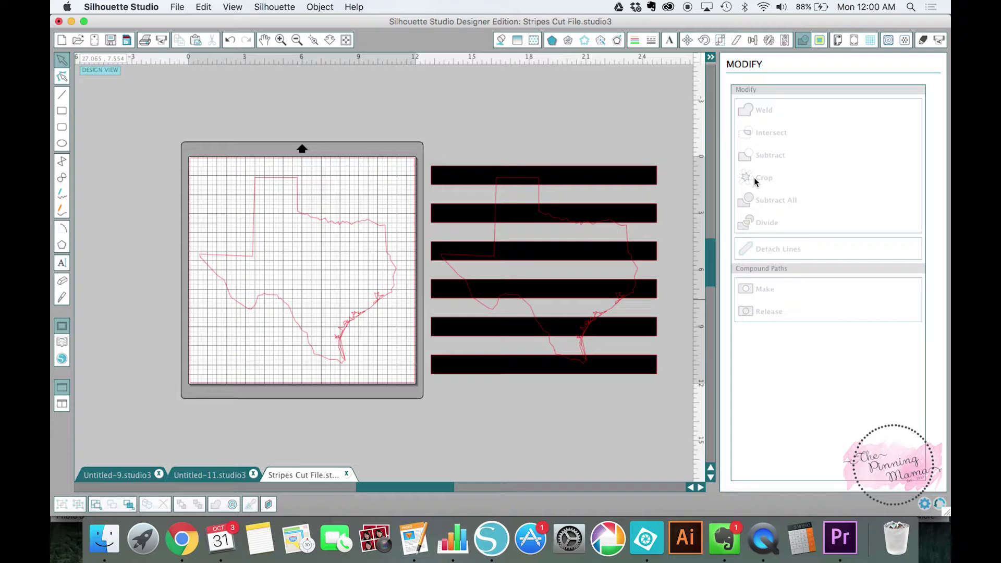
key("super+z")
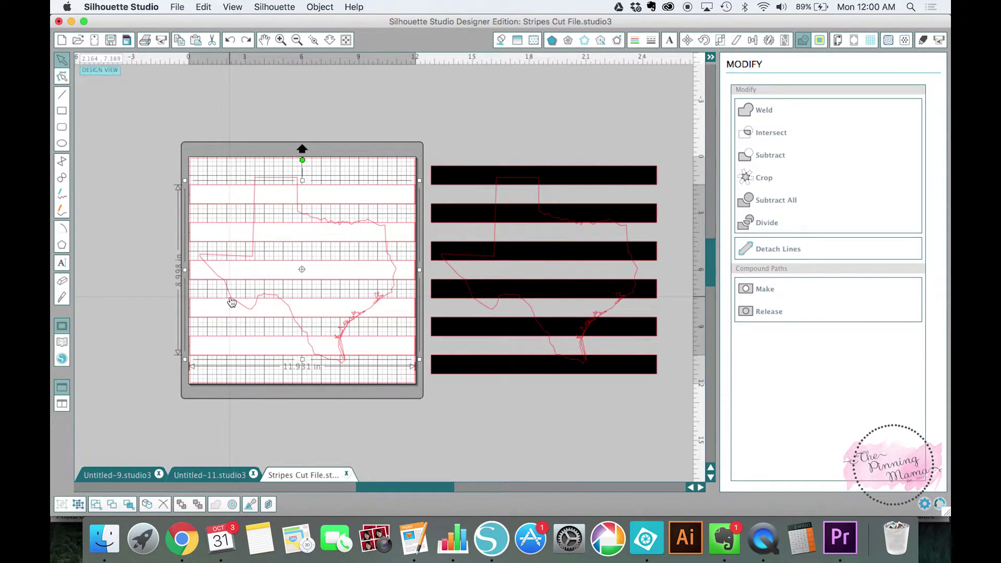
- Select the stripes plus the Texas outline on the mat and Crop them into stripe pieces
left_click(123, 297)
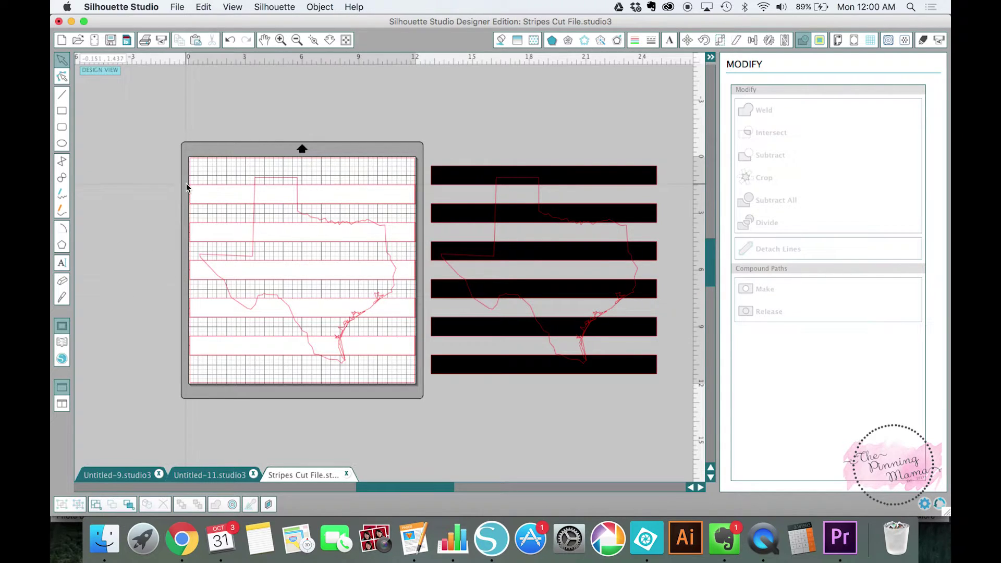
left_click(202, 196)
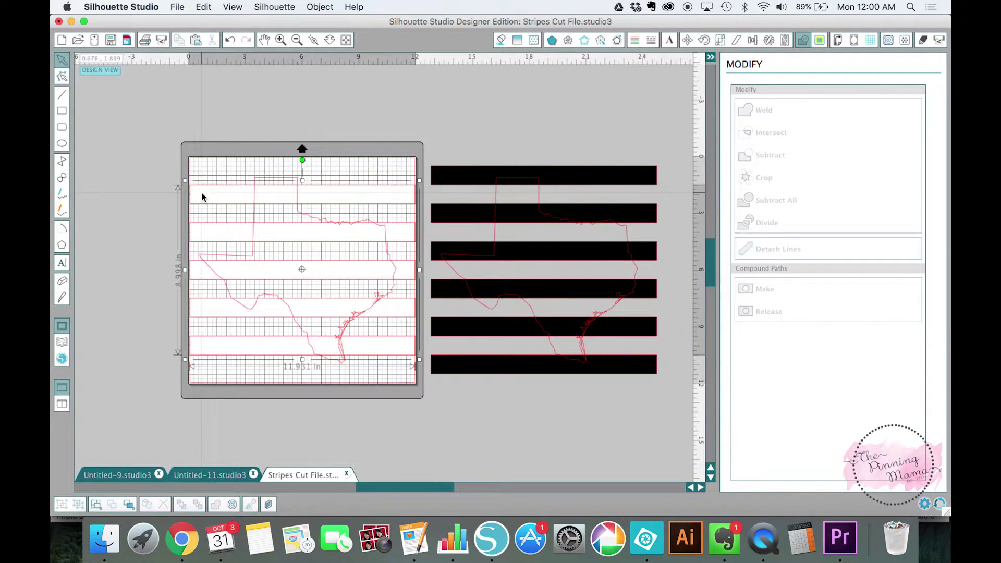
left_click(260, 181)
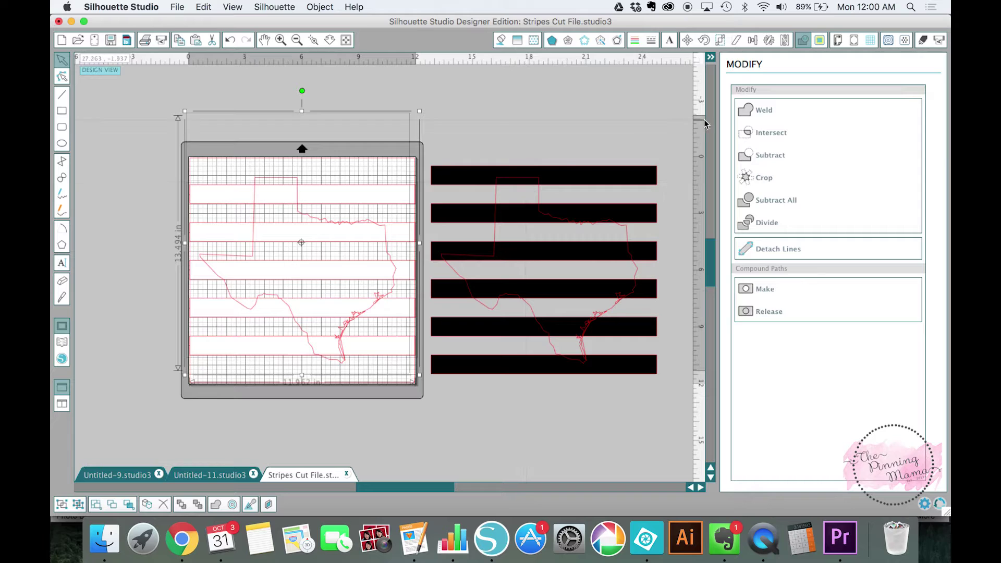
left_click(760, 179)
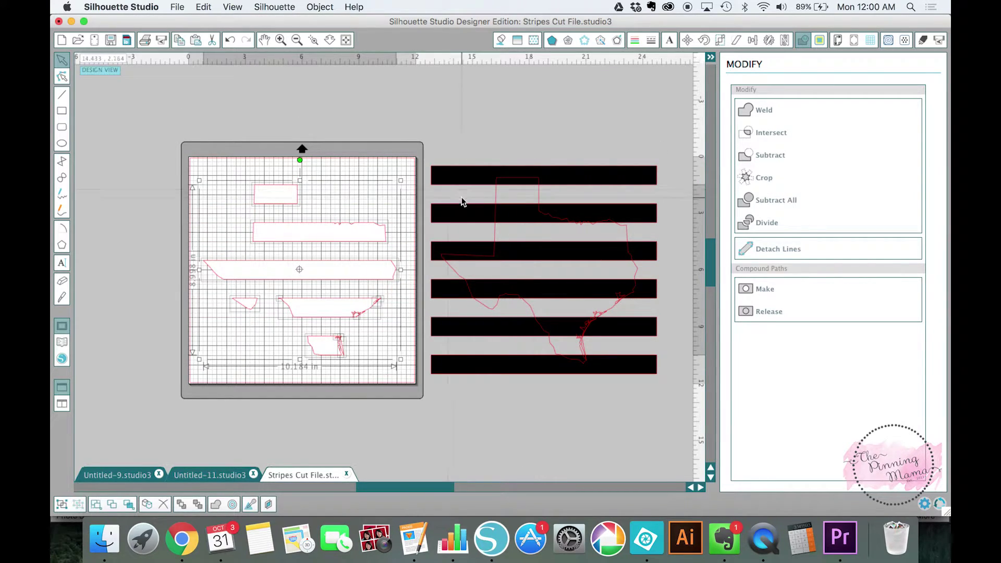
- Crop the black stripe copy to its Texas outline, then select all the cropped pieces on the mat
left_click(446, 153)
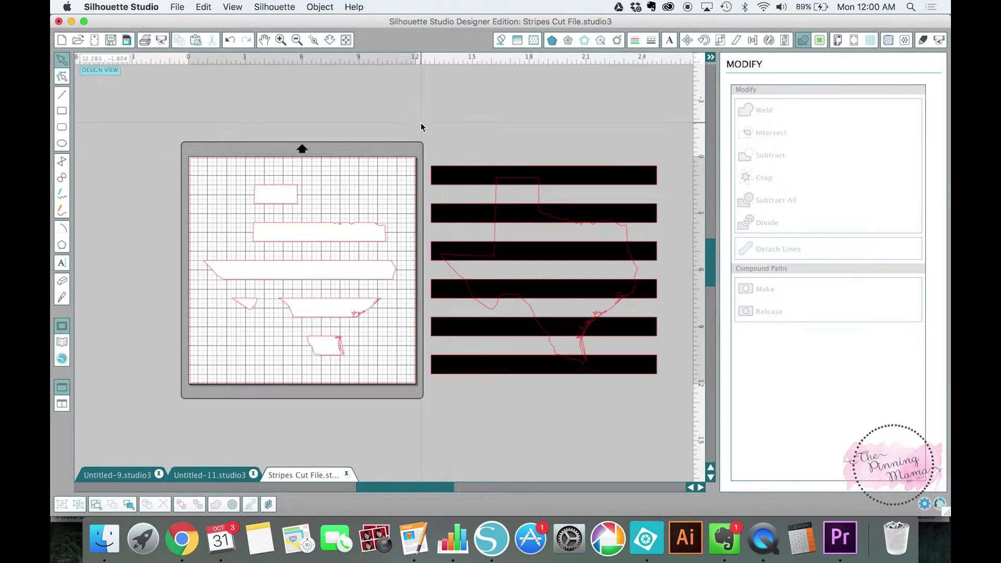
left_click_drag(426, 117, 691, 397)
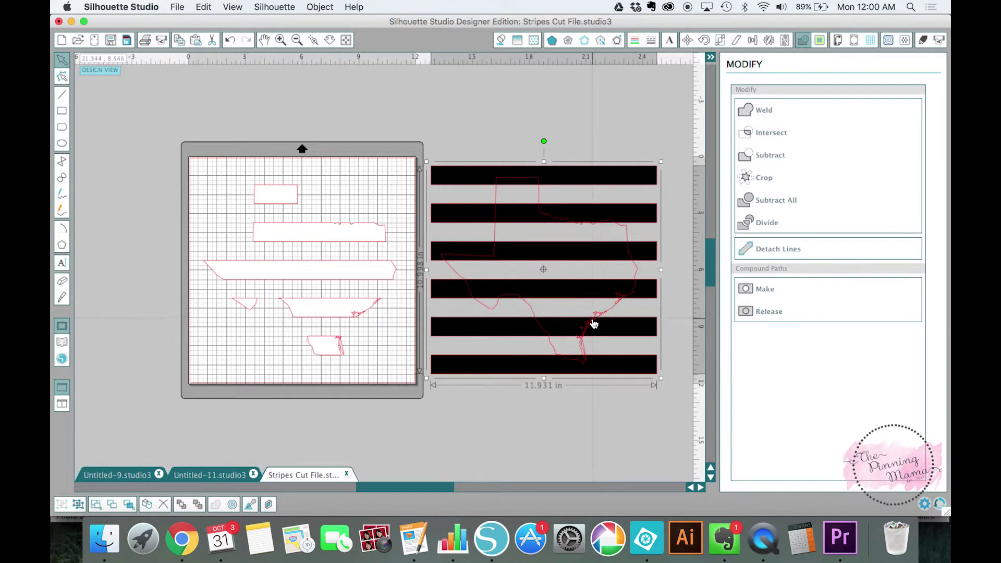
left_click(603, 316, "shift")
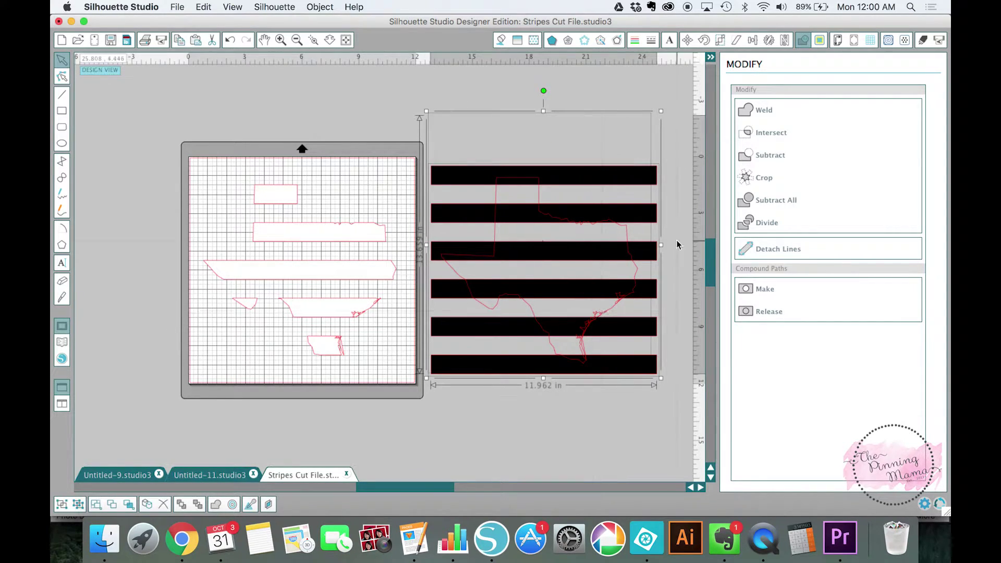
left_click(759, 178)
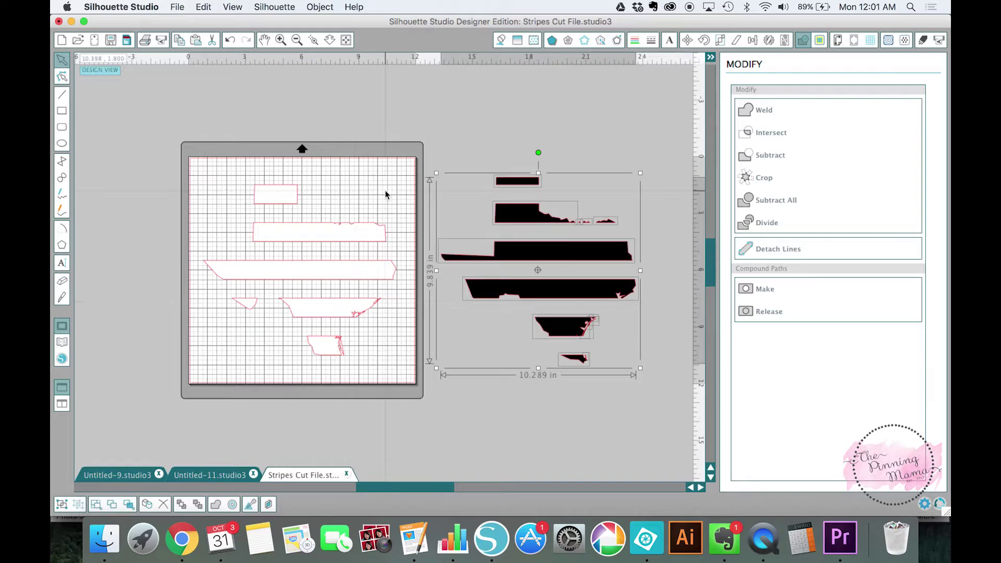
left_click(275, 158)
left_click_drag(184, 139, 410, 386)
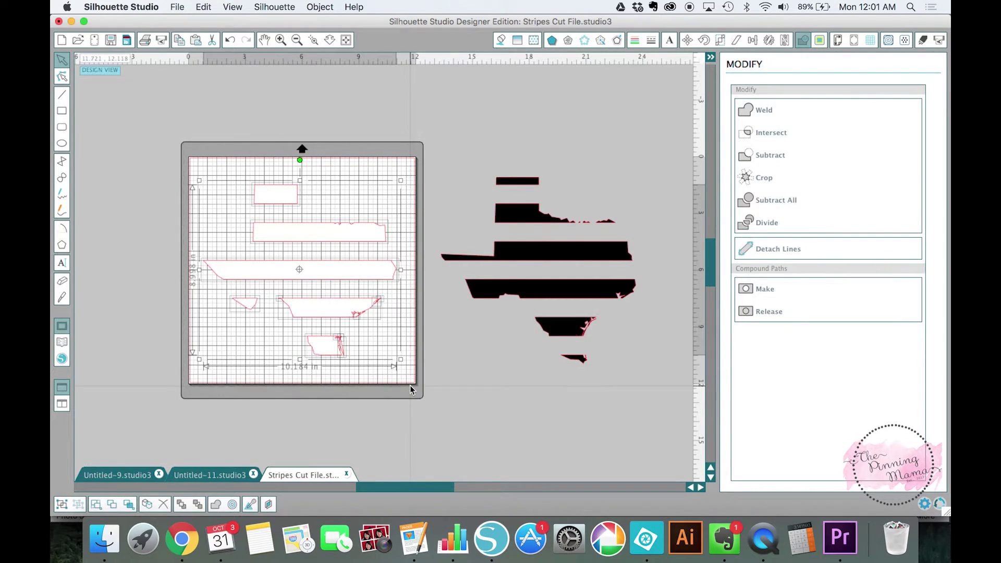
- Group the cropped mat pieces, then group the black stripe pieces separately
right_click(341, 260)
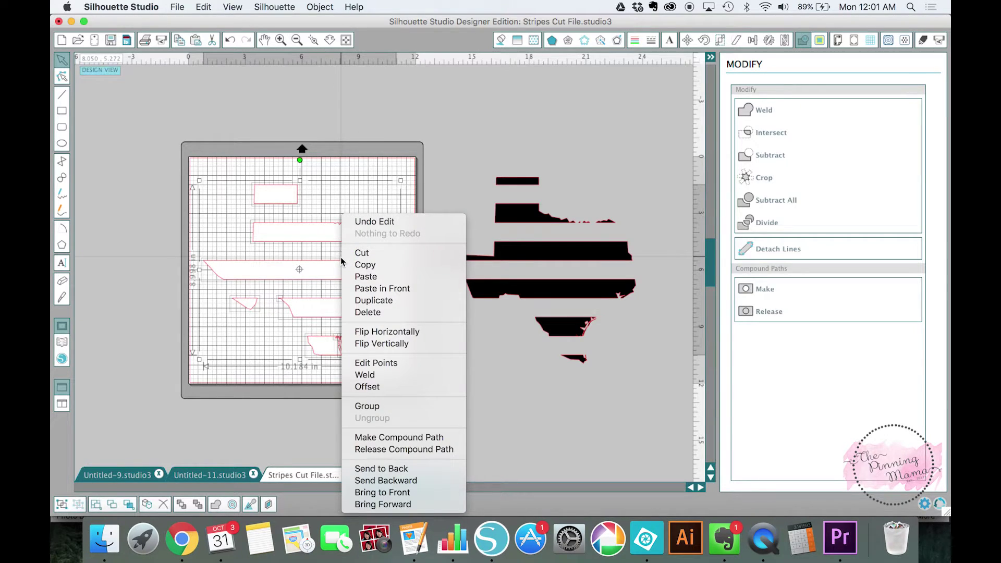
left_click(382, 405)
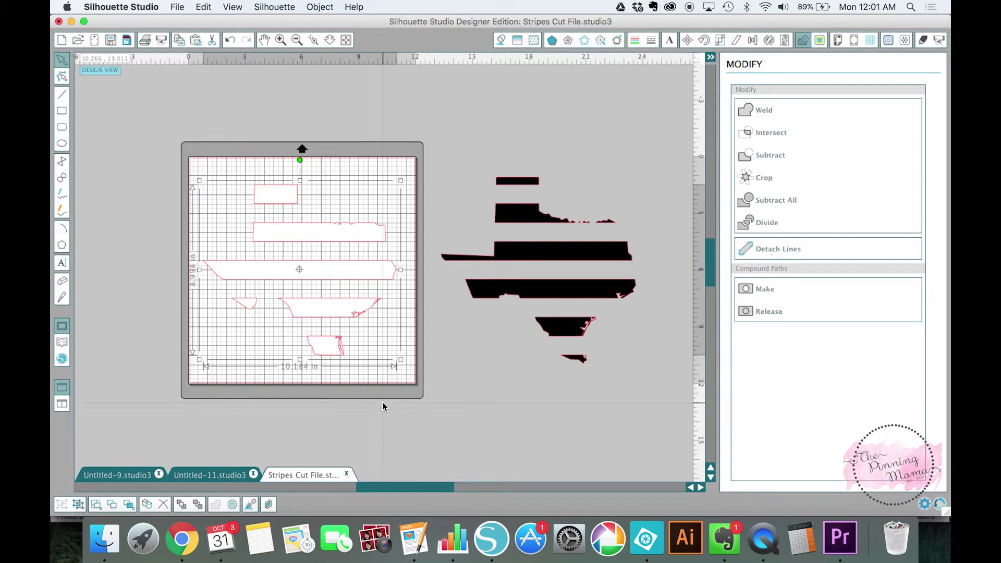
left_click(461, 127)
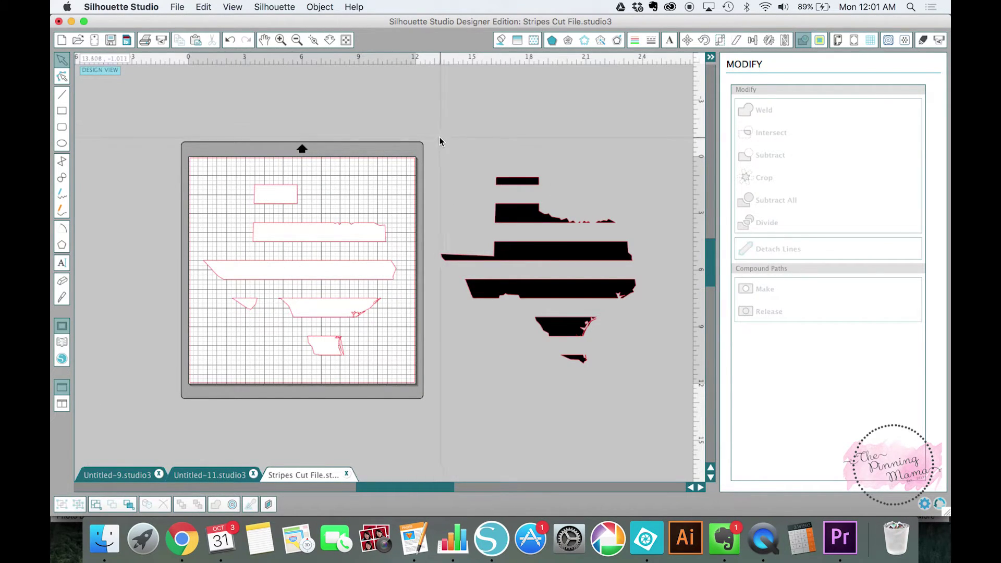
left_click_drag(438, 139, 671, 414)
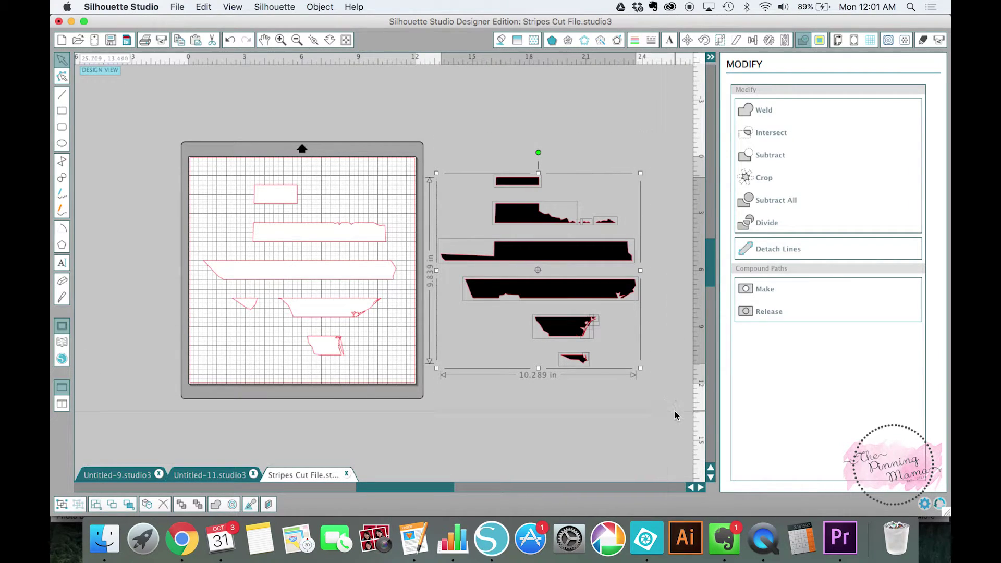
right_click(586, 262)
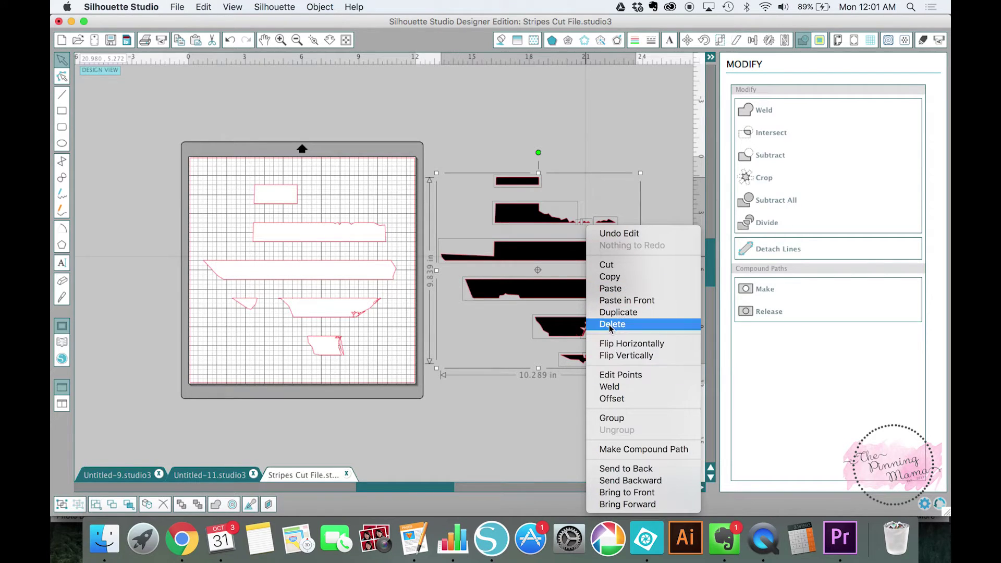
left_click(616, 419)
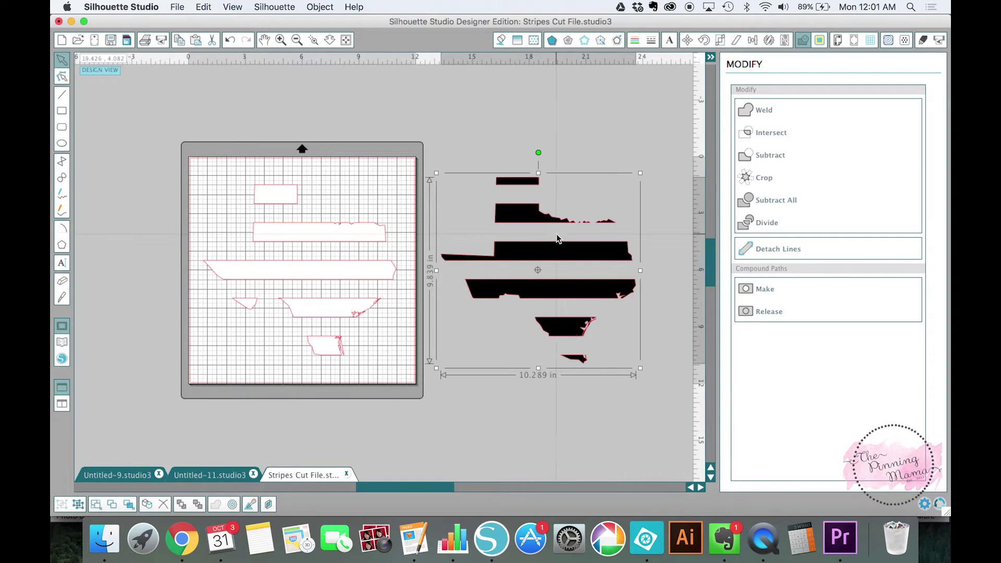
- Lay the black stripe group over the mat pieces, forming a 10.289 in striped Texas
left_click_drag(553, 250, 320, 248)
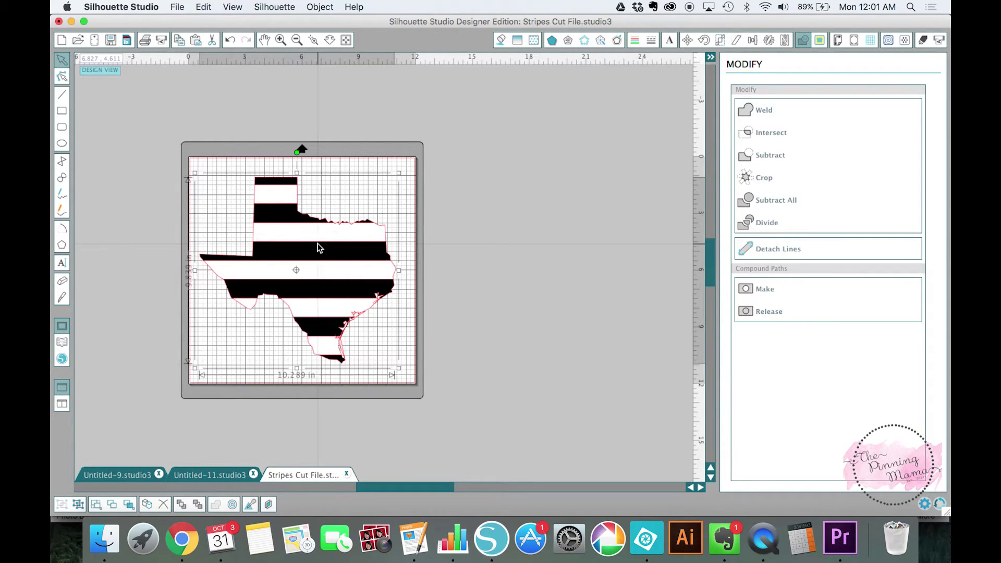
left_click(280, 40)
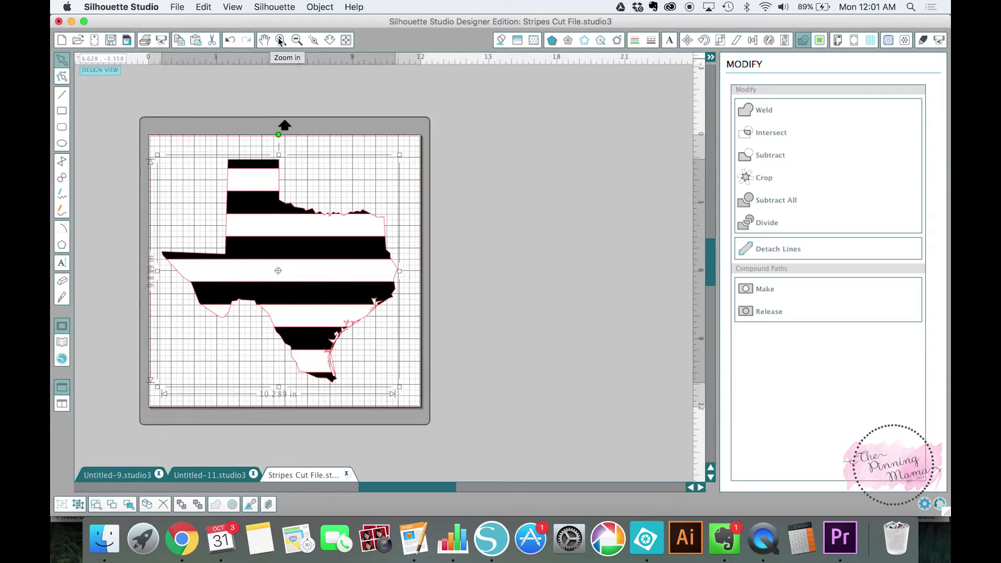
scroll(250, 179, "left", 3)
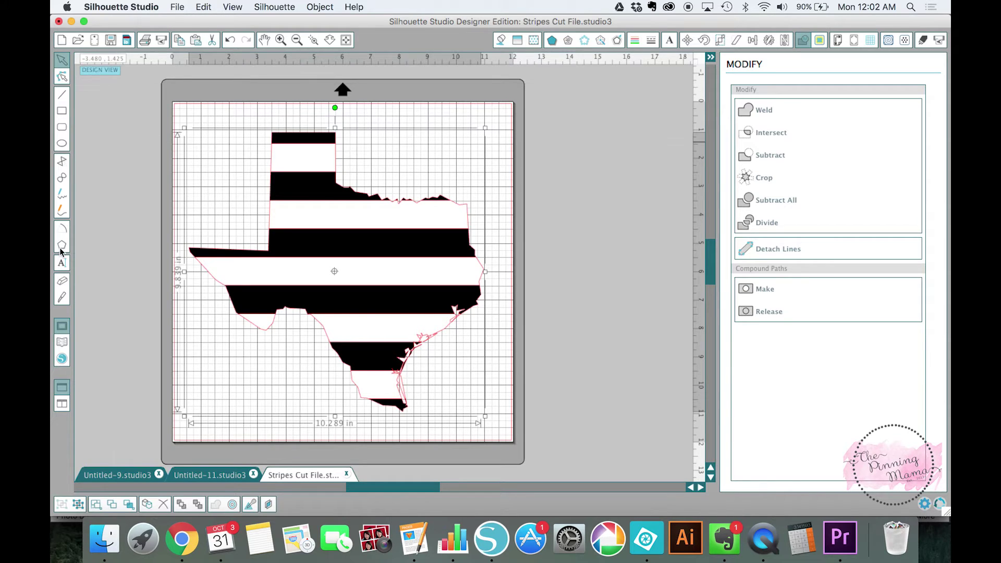
- Type 'Texas' in Botanica Script across the middle of the striped state, 2.200 in wide
left_click(61, 265)
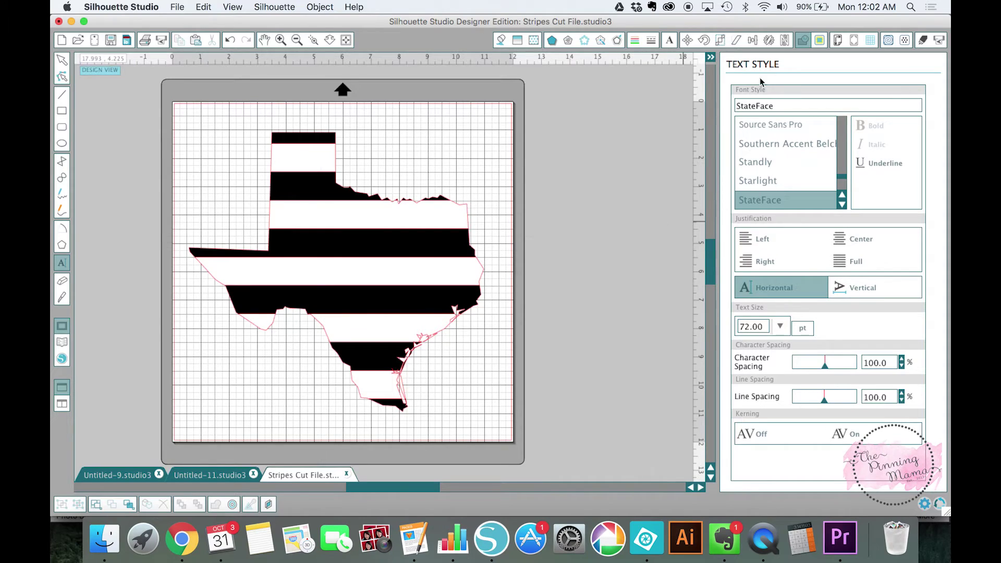
left_click(777, 104)
type("botanica Ornaments")
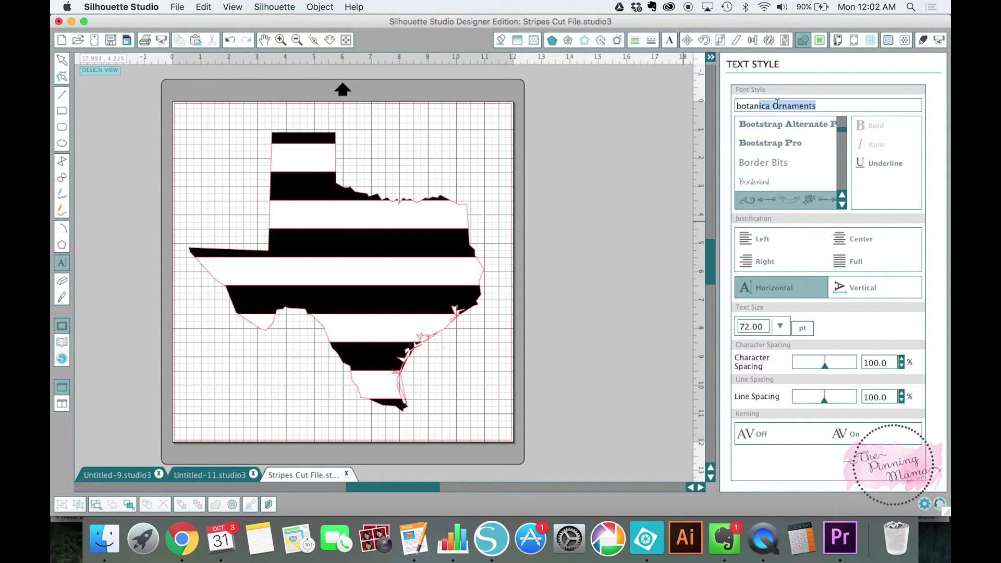
scroll(796, 185, "down", 2)
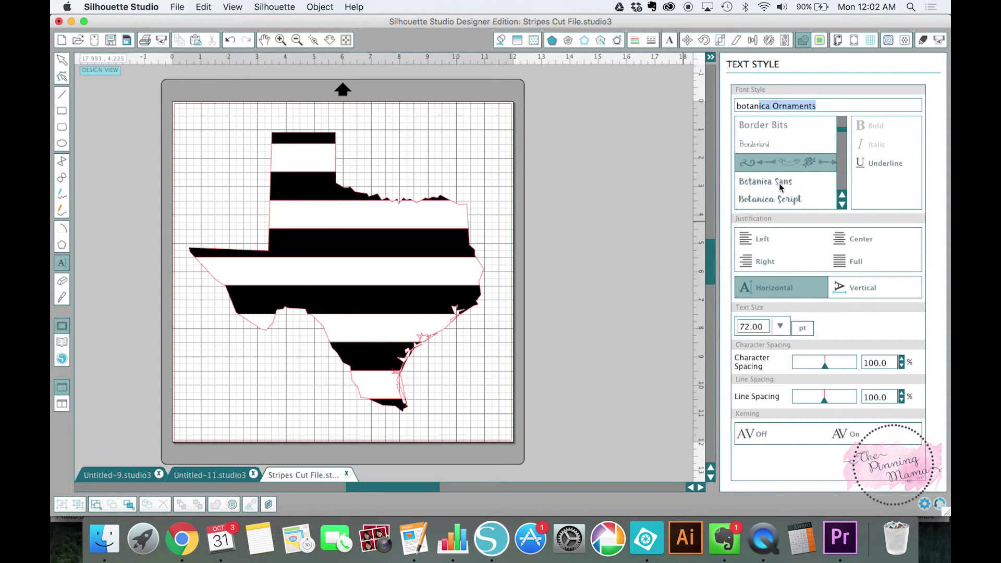
left_click(781, 200)
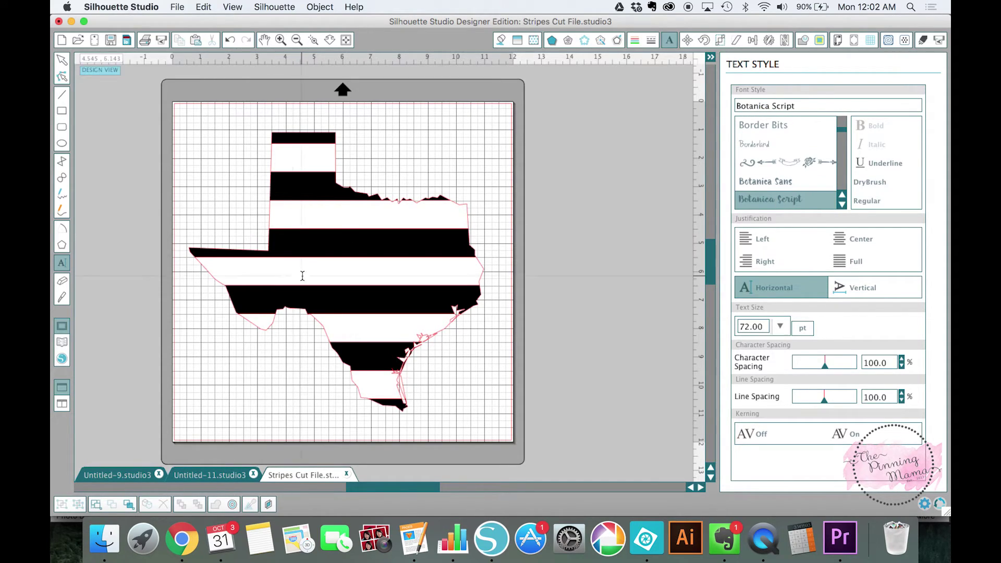
left_click(313, 257)
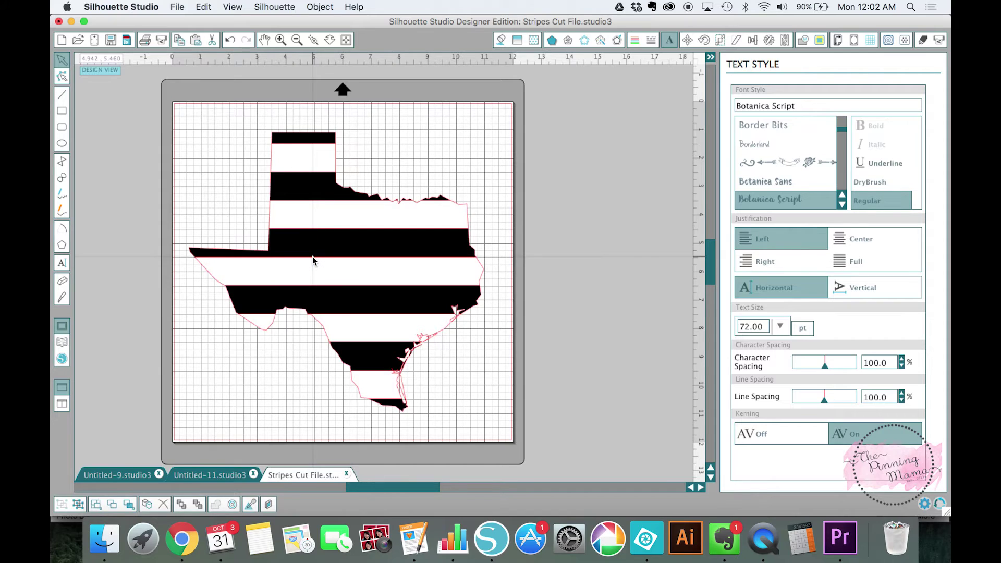
type("Texas")
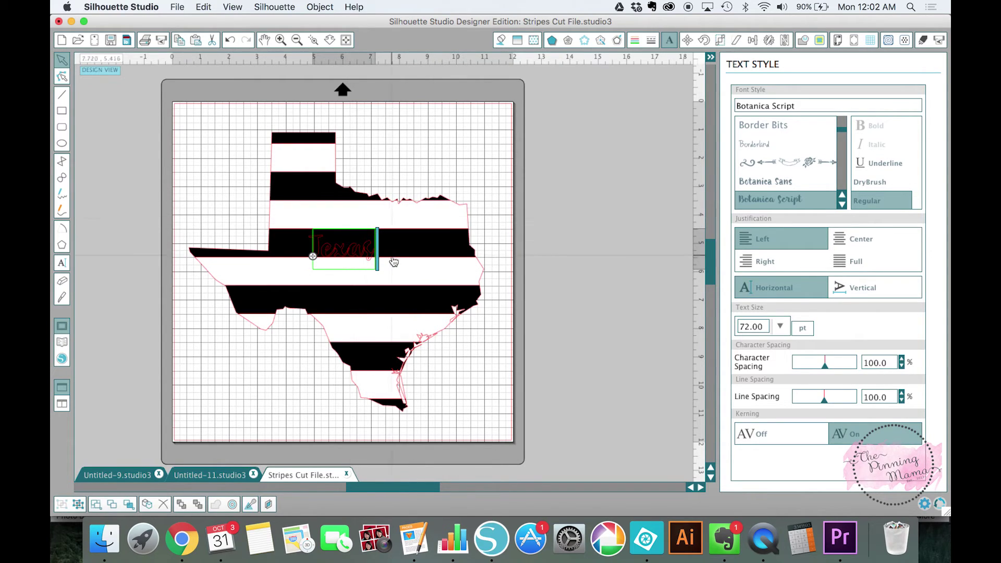
left_click(554, 311)
- Fill the 'Texas' text with the gold glitter pattern from My Patterns
left_click(368, 256)
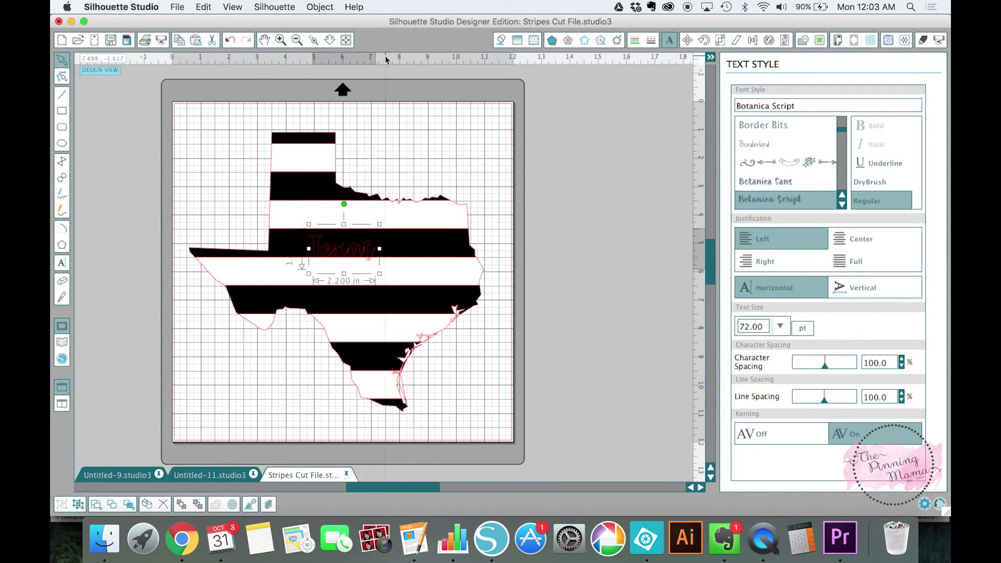
left_click(500, 40)
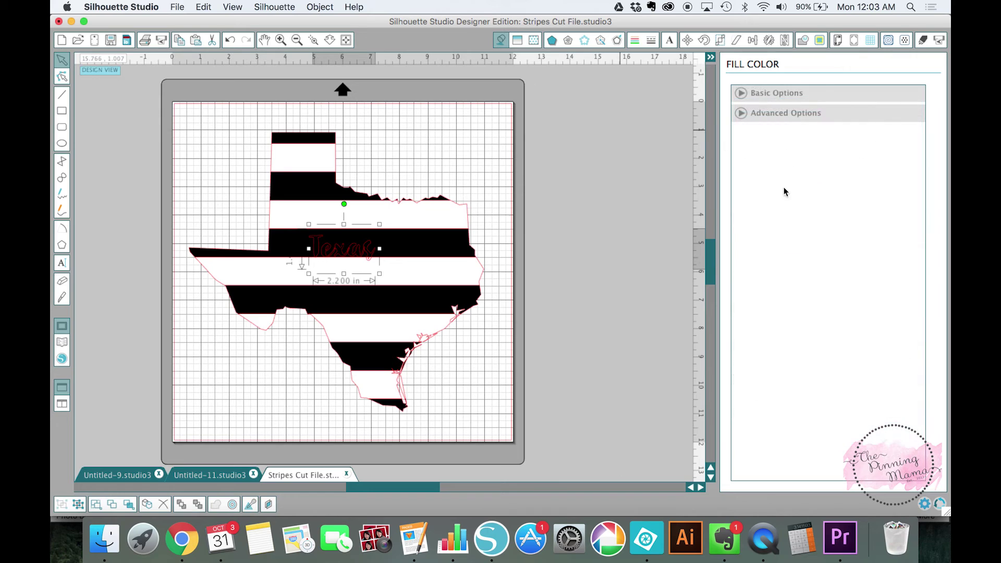
left_click(534, 39)
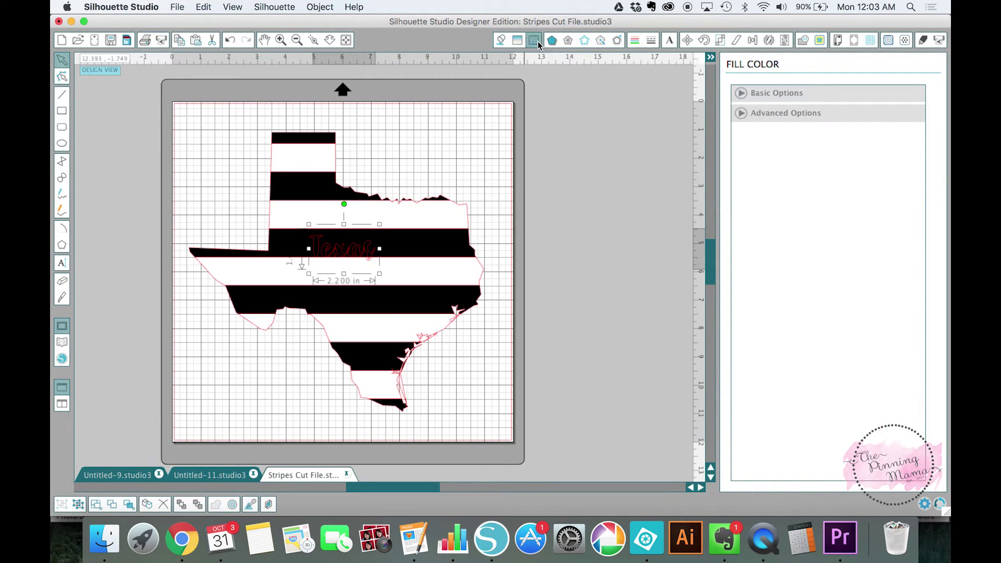
left_click(747, 94)
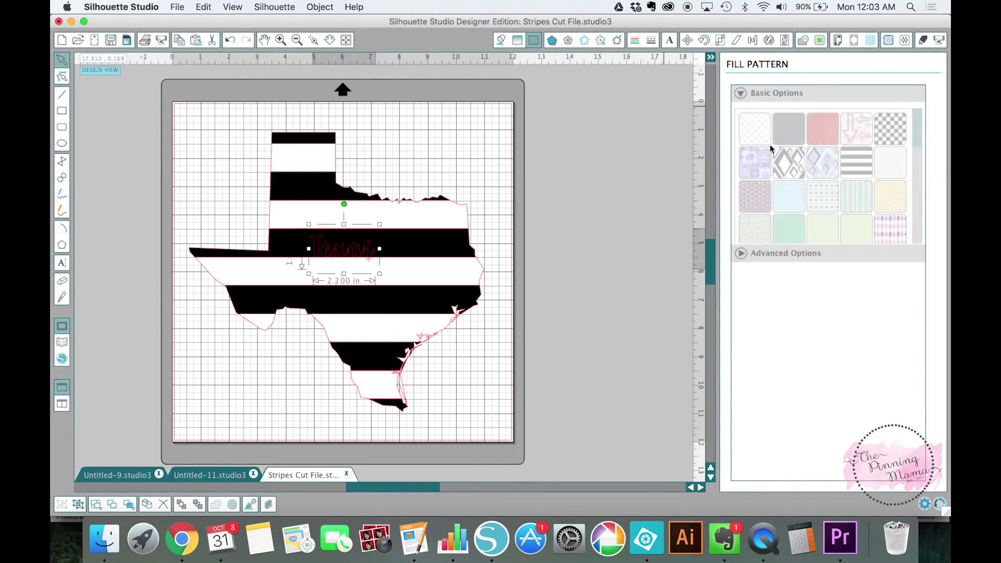
scroll(816, 252, "down", 10)
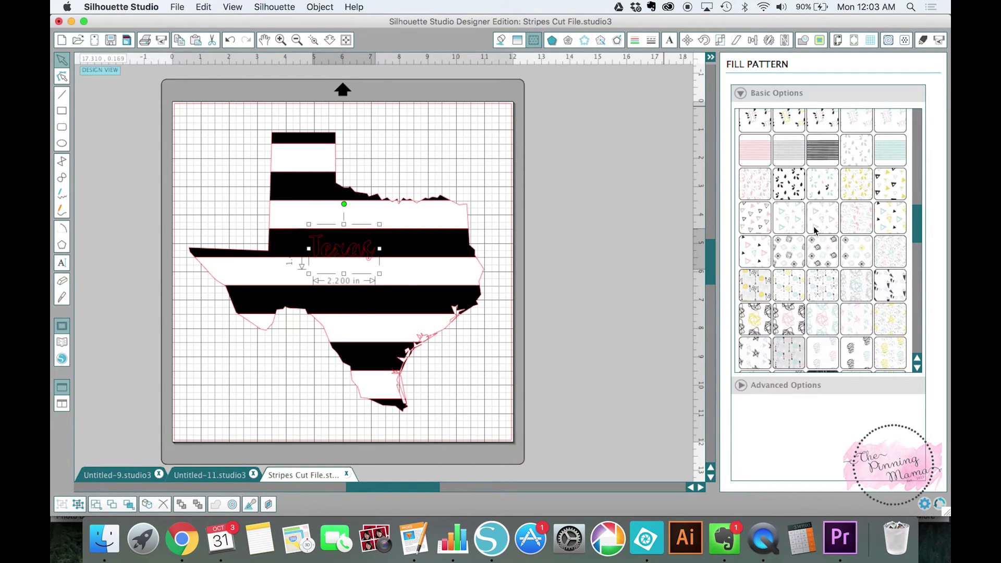
scroll(816, 232, "up", 10)
scroll(816, 230, "down", 1)
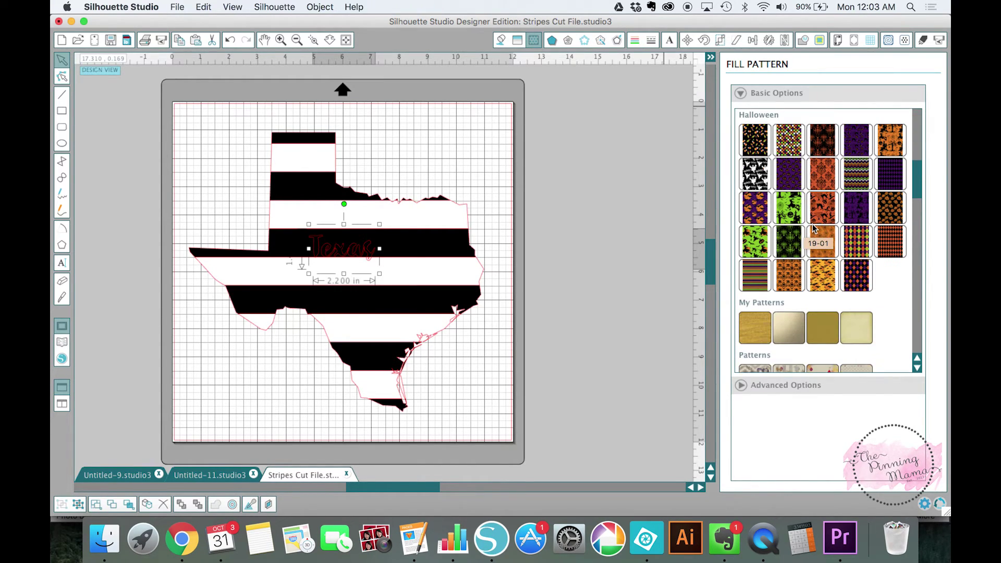
left_click(755, 327)
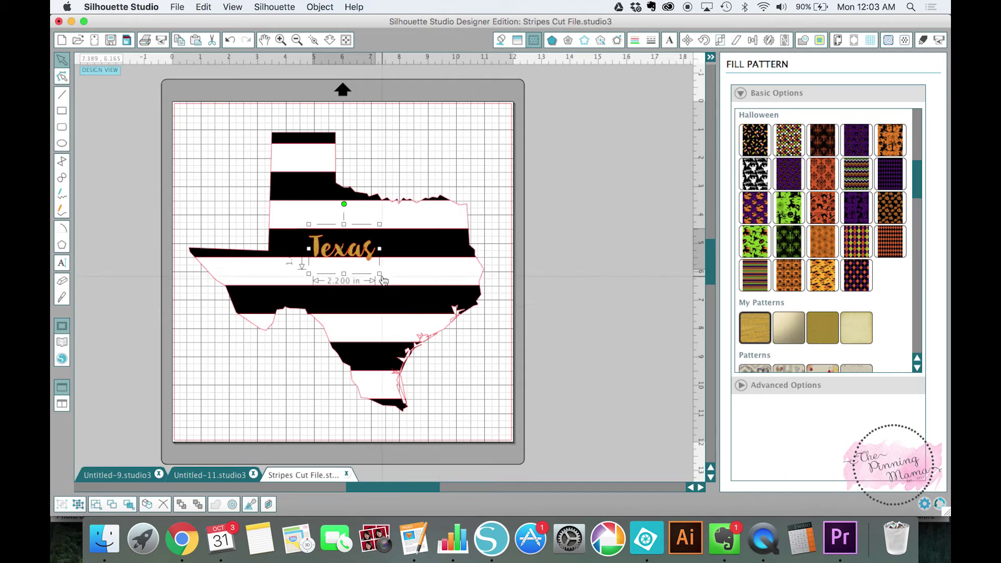
- Enlarge and reposition the 'Texas' lettering over the state, and weld its letters together
left_click_drag(379, 274, 462, 327)
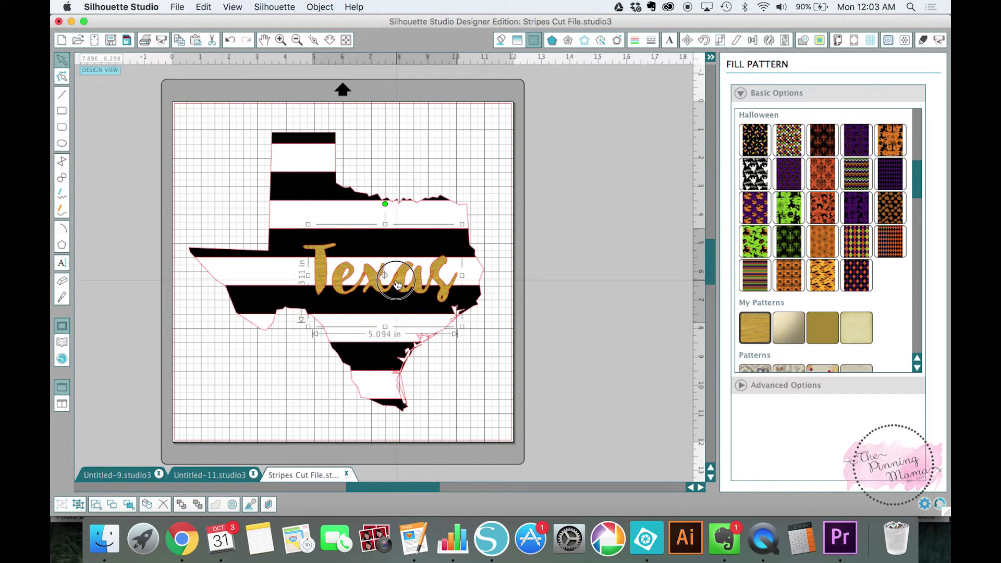
left_click_drag(398, 283, 363, 266)
right_click(364, 267)
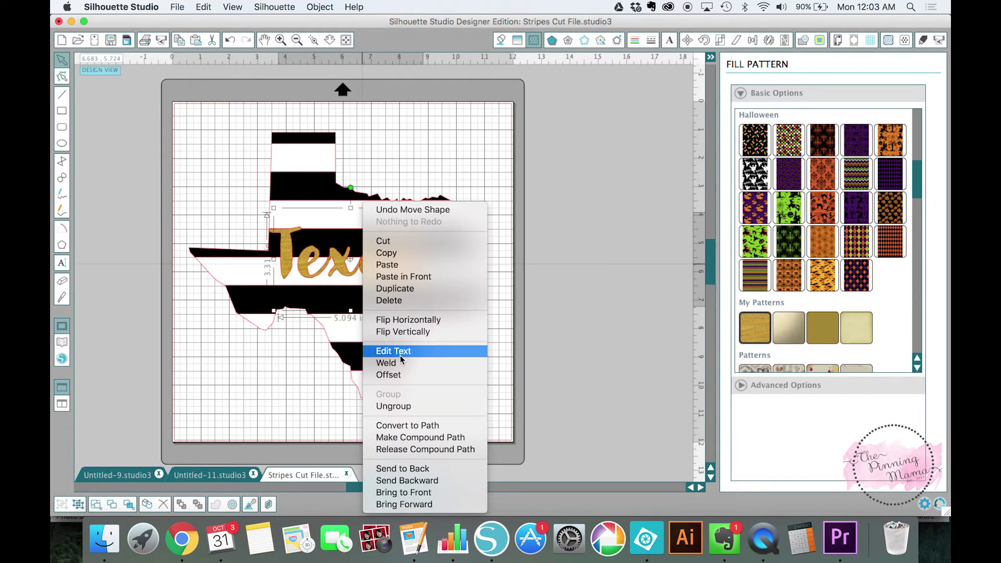
left_click(386, 363)
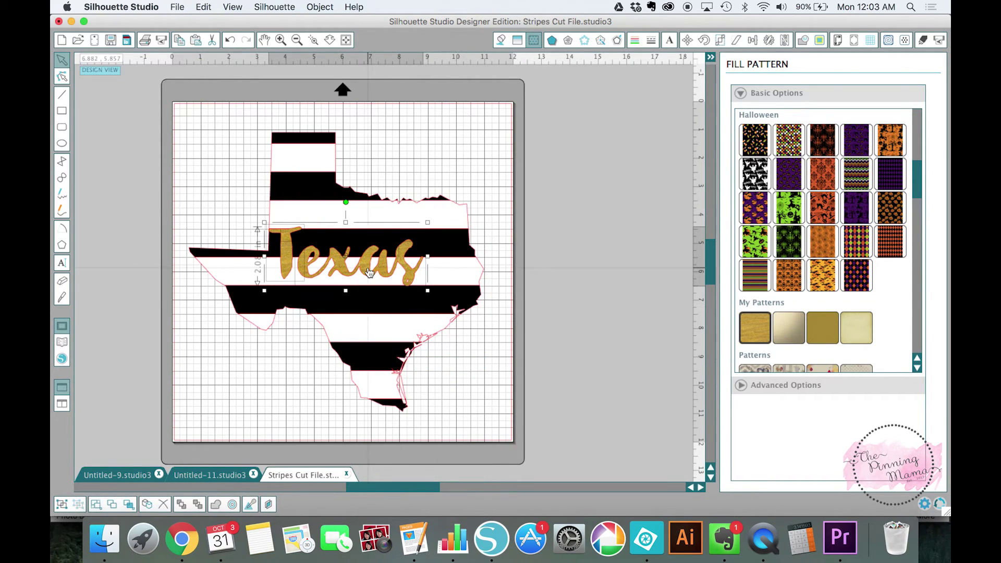
left_click_drag(364, 264, 376, 257)
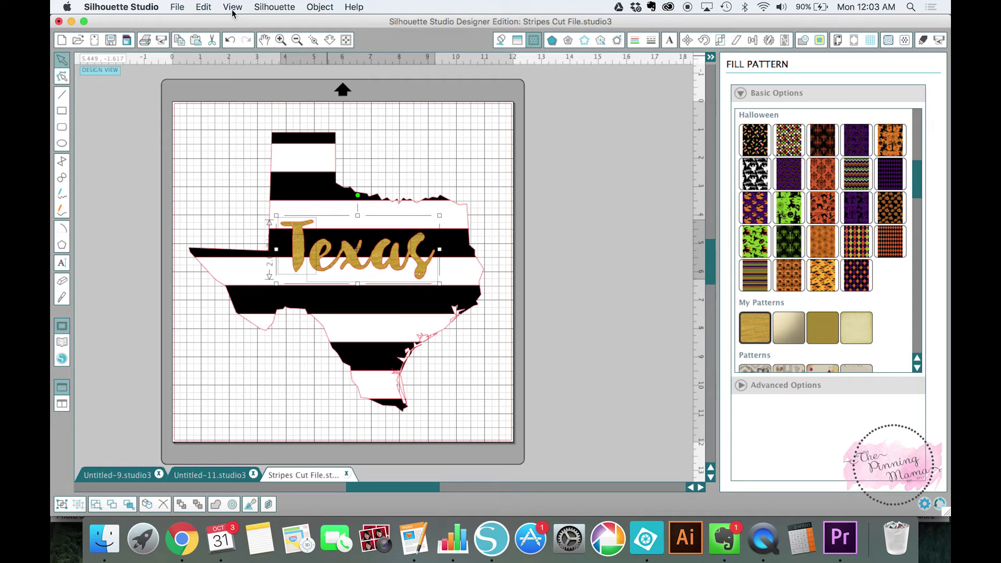
- Merge flowers cut.studio3 from the Silhouette Crop Tool folder onto the mat
left_click(186, 9)
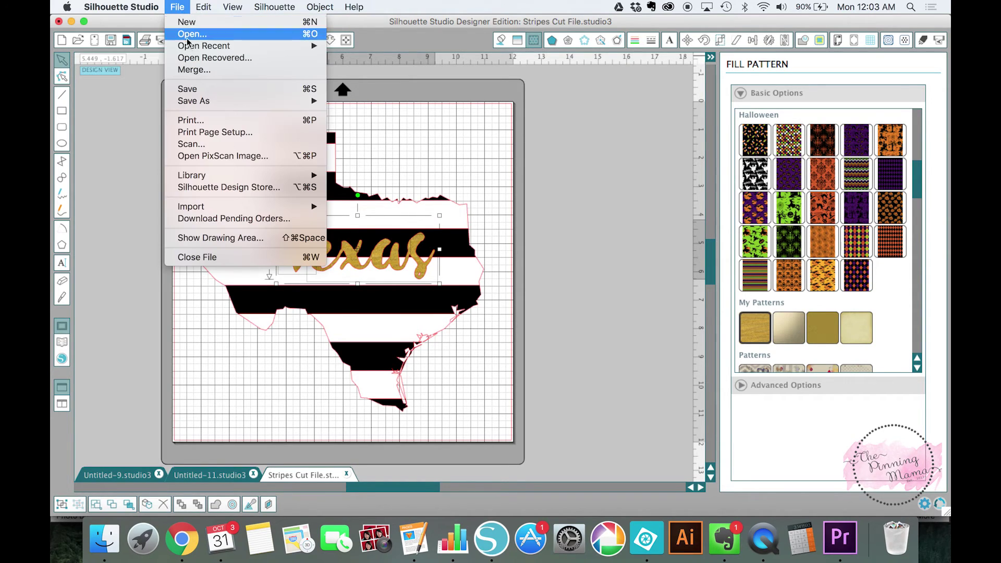
left_click(193, 71)
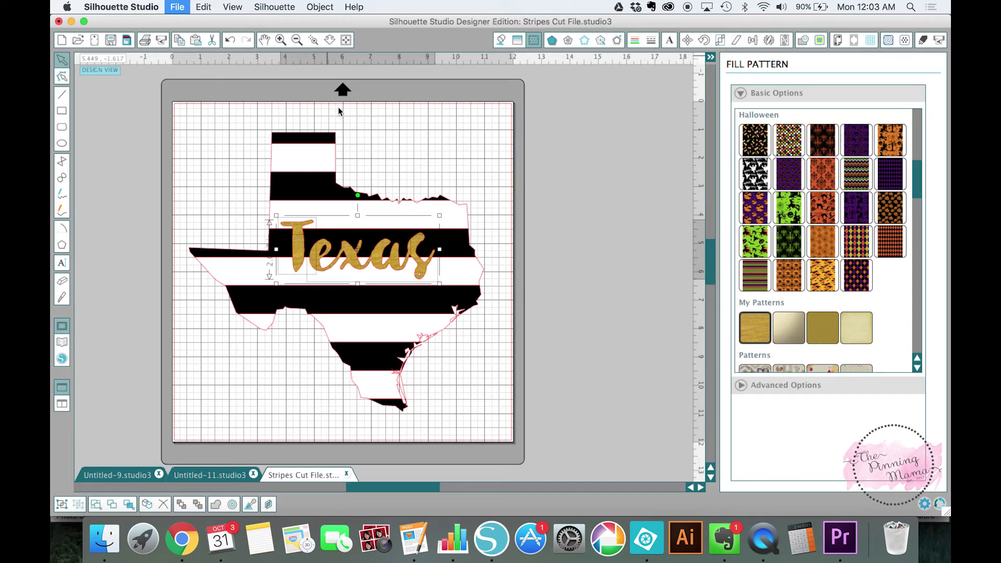
key("super+shift+o")
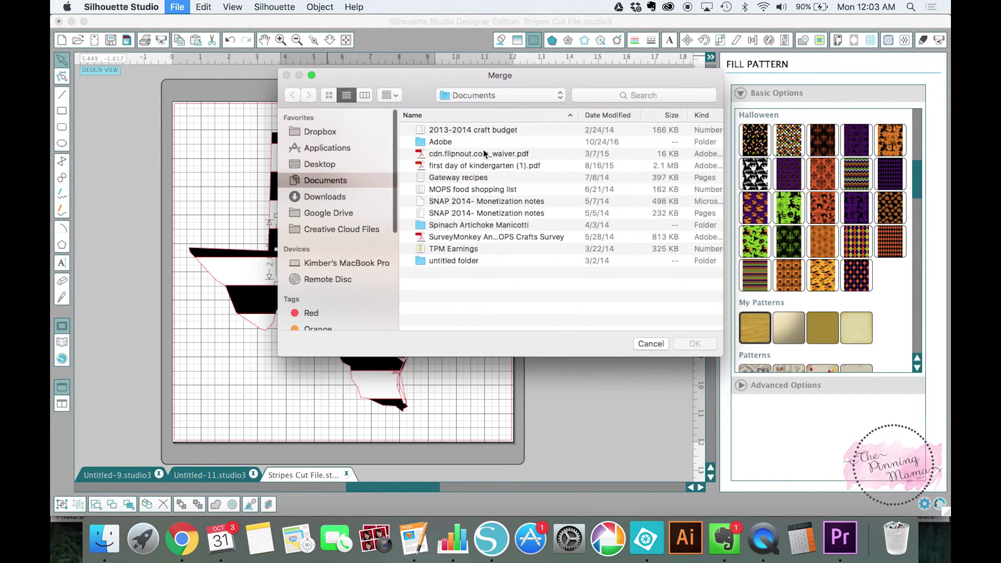
left_click(484, 99)
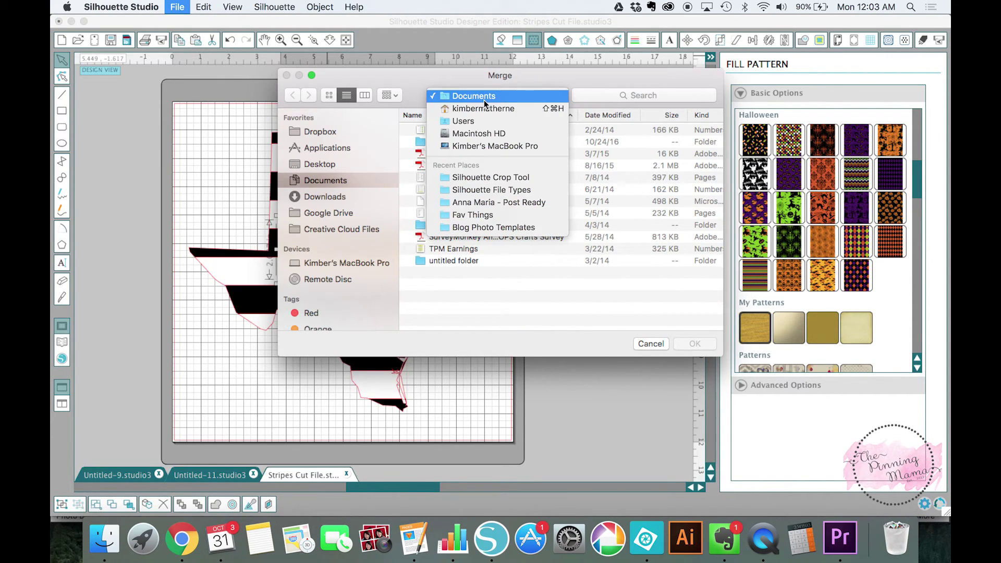
left_click(490, 177)
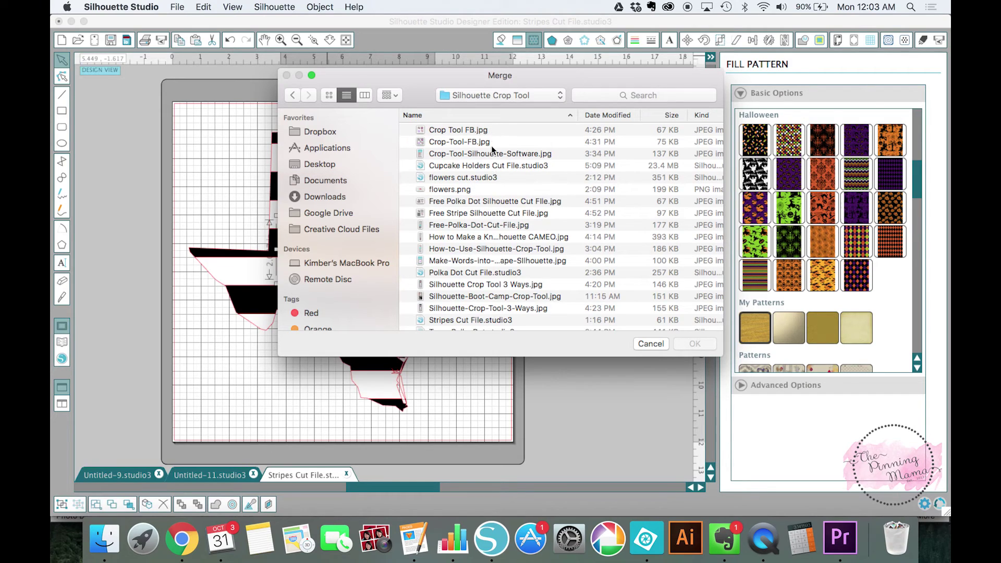
double_click(463, 178)
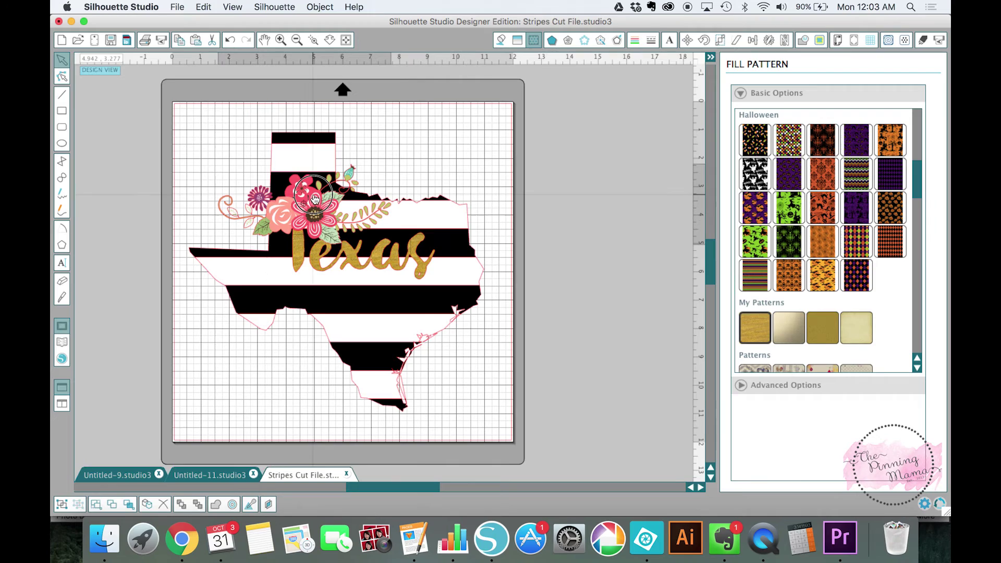
- Tilt the floral cluster about 45 degrees and place it at lower right, just below 'Texas'
left_click_drag(313, 216, 421, 324)
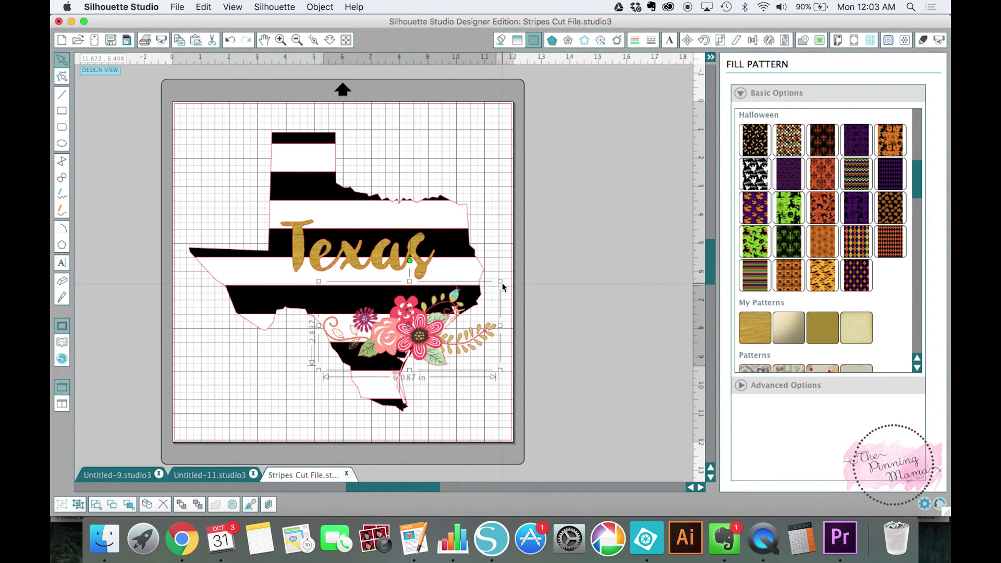
left_click_drag(411, 263, 393, 310)
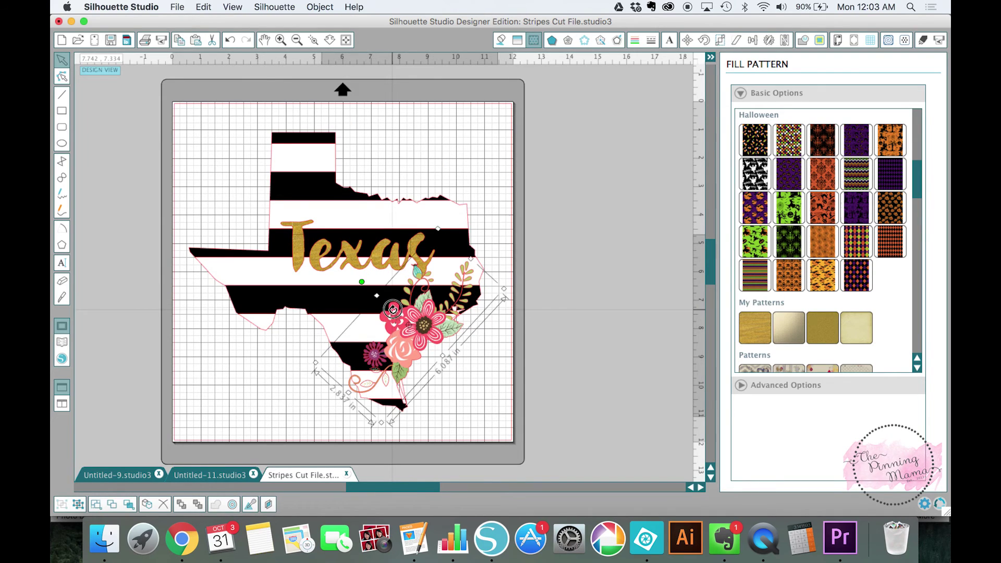
left_click_drag(420, 357, 440, 349)
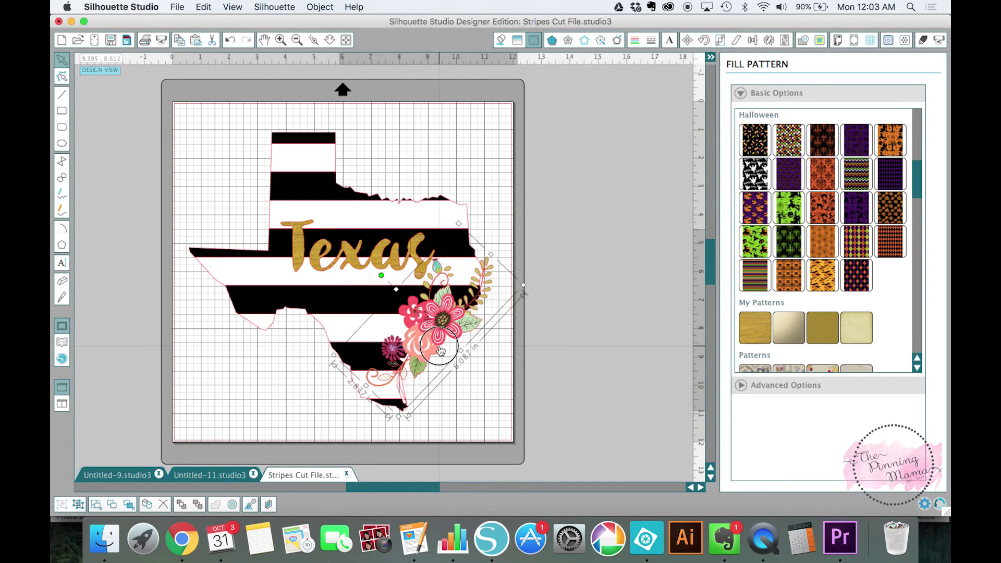
left_click(606, 275)
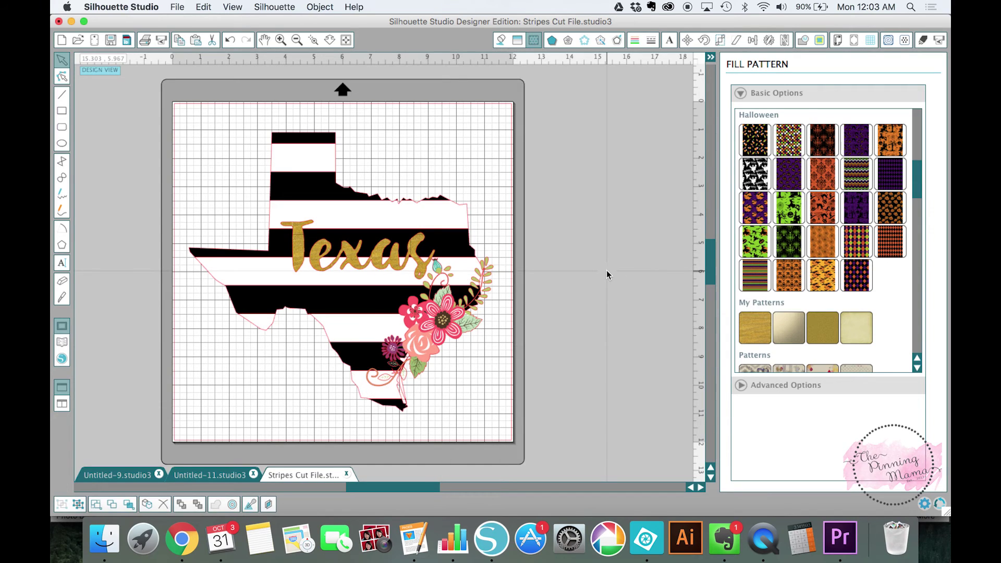